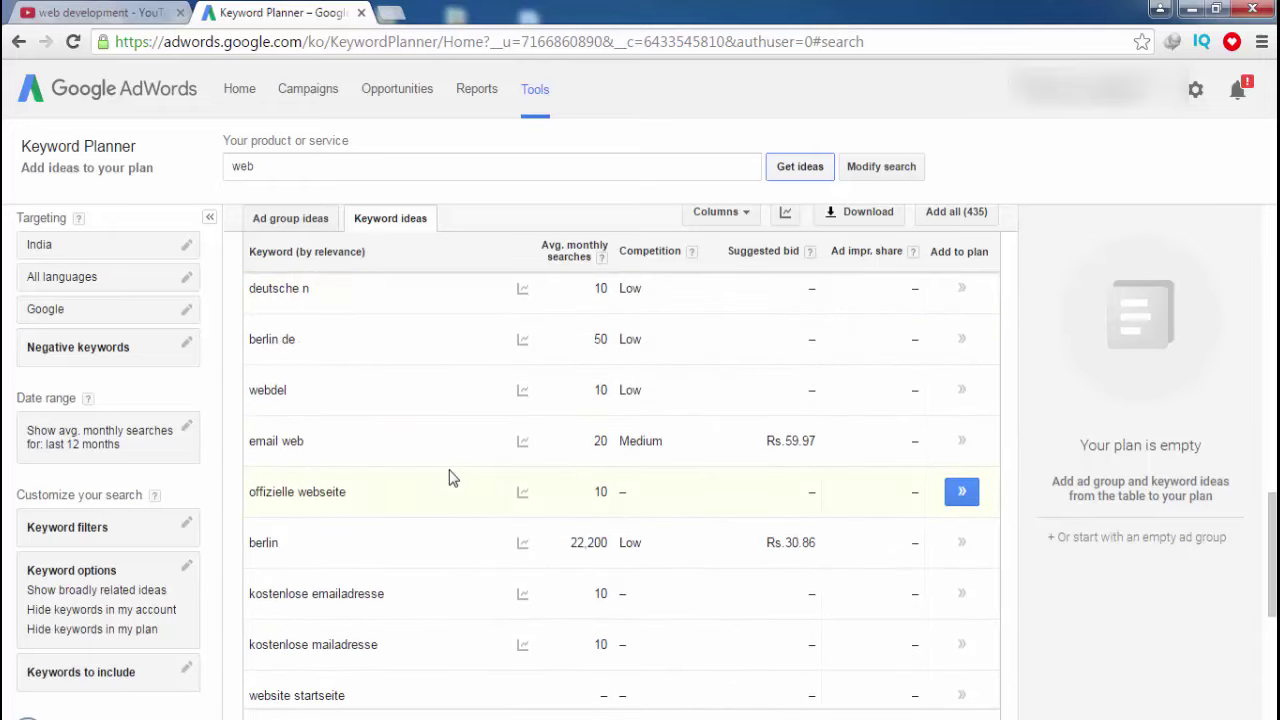
Change the product or service search from "web" to "web design" and get its keyword ideas
scroll(449, 479, "up", 4)
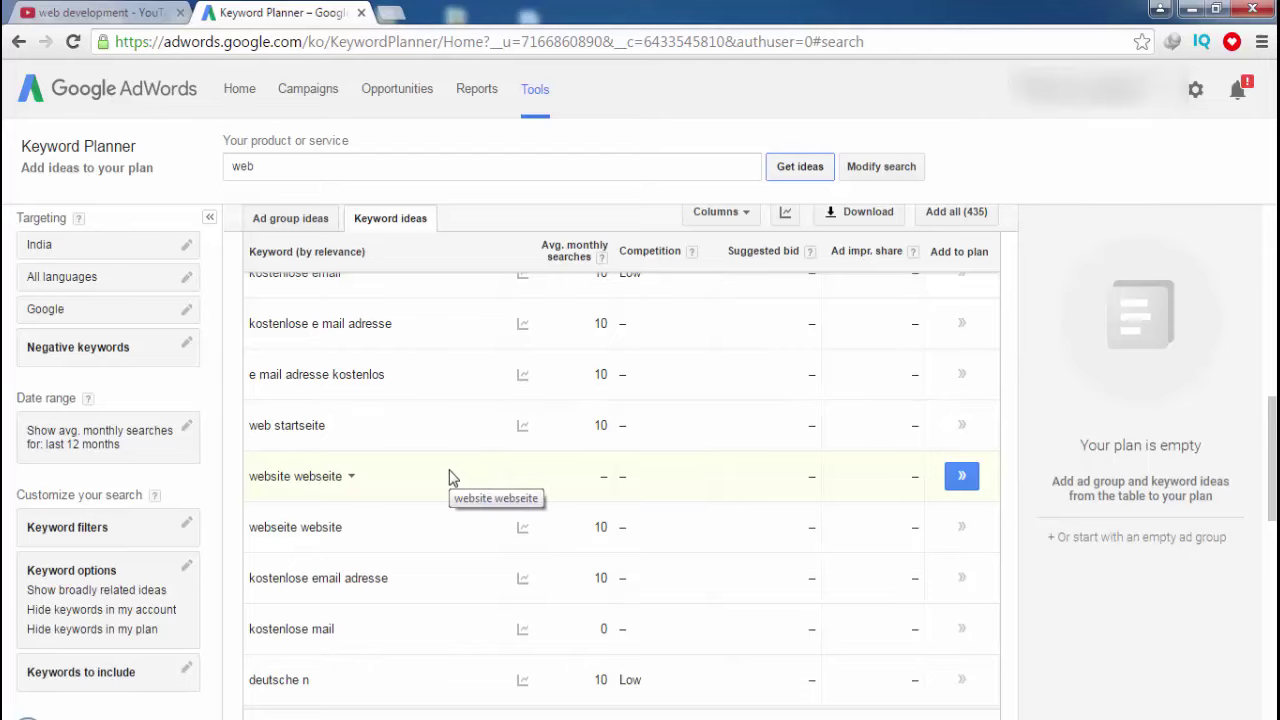
scroll(449, 479, "up", 3)
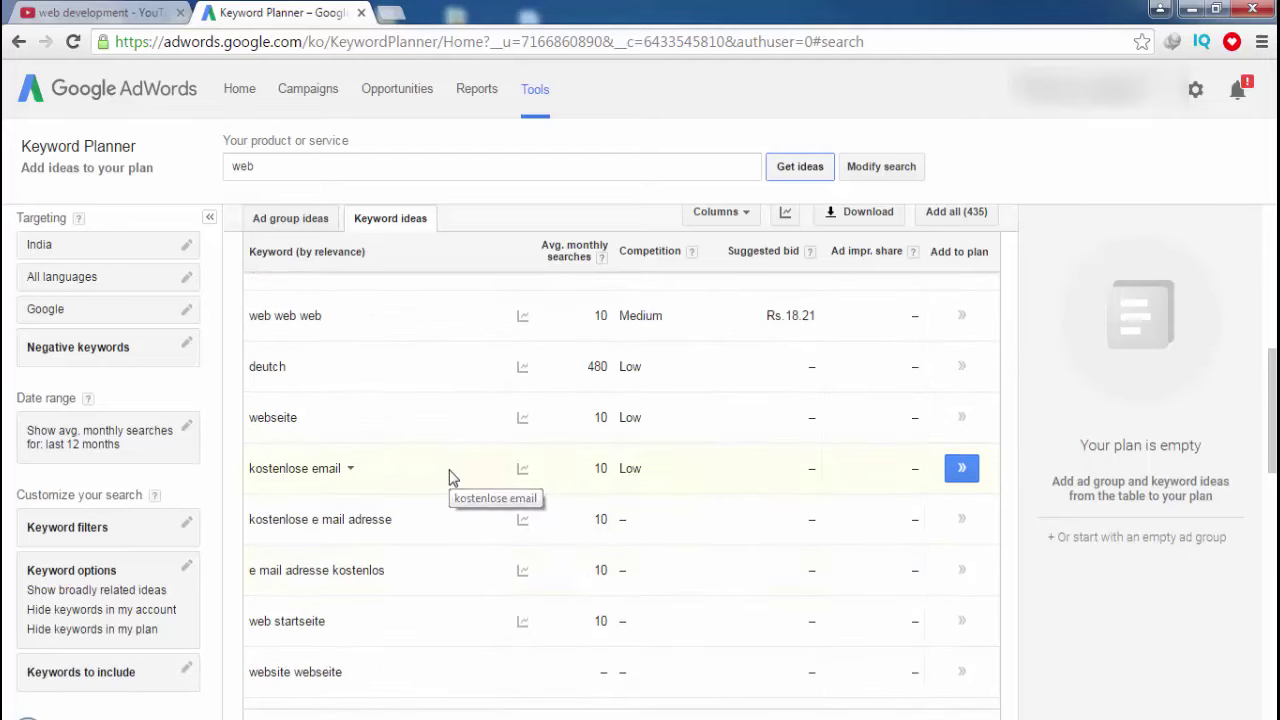
scroll(449, 479, "up", 1)
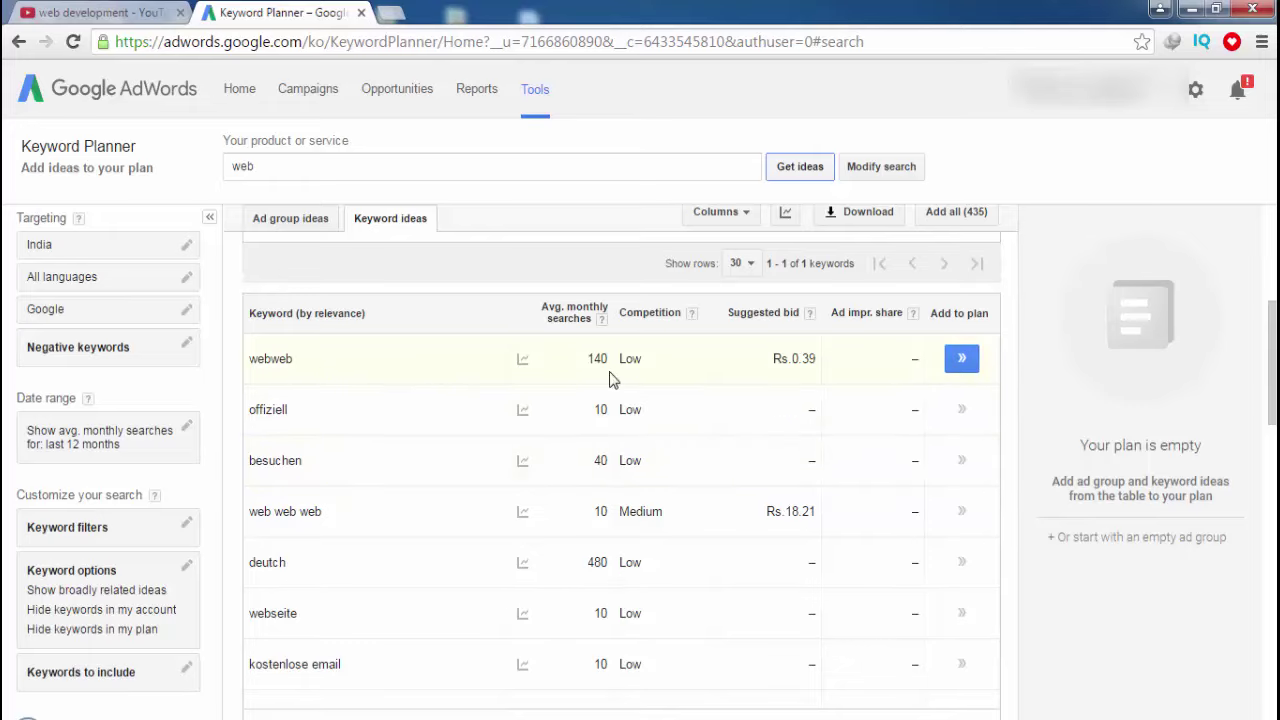
scroll(639, 392, "down", 2)
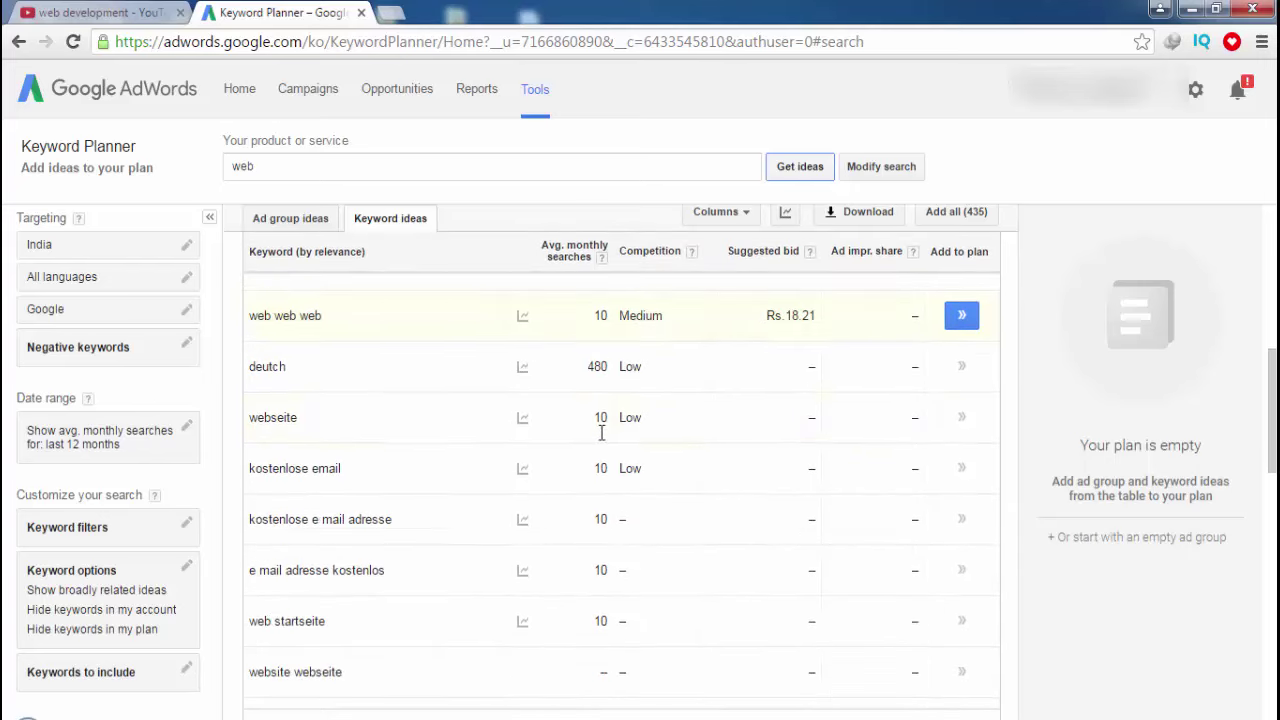
scroll(603, 440, "up", 4)
left_click(308, 167)
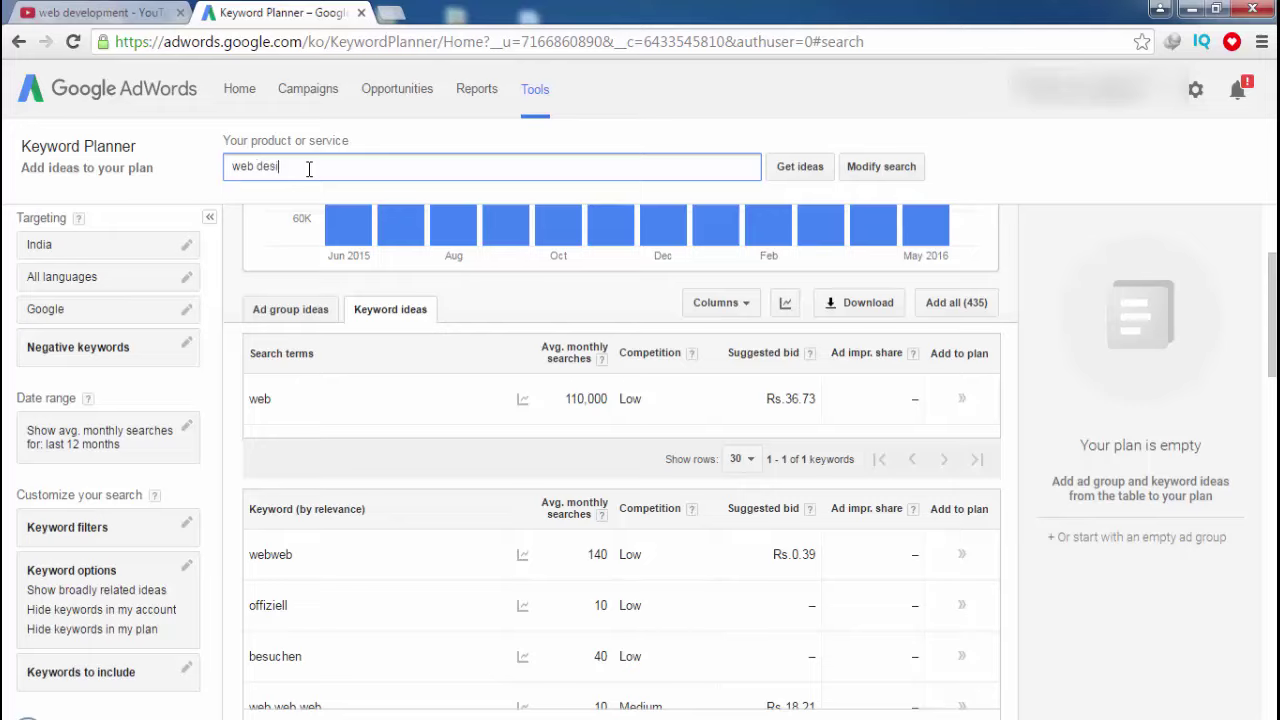
type("design")
key("Return")
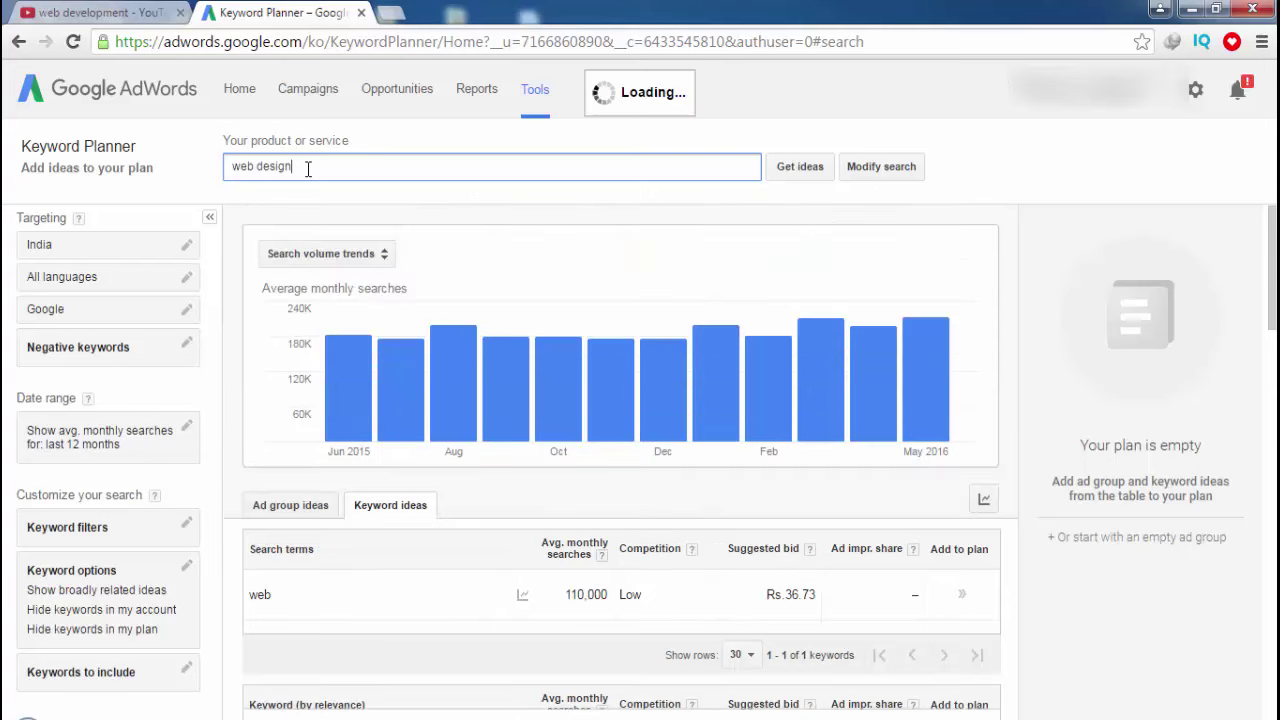
Examine the average monthly searches and competition levels of the keyword ideas for "web design"
scroll(514, 369, "down", 3)
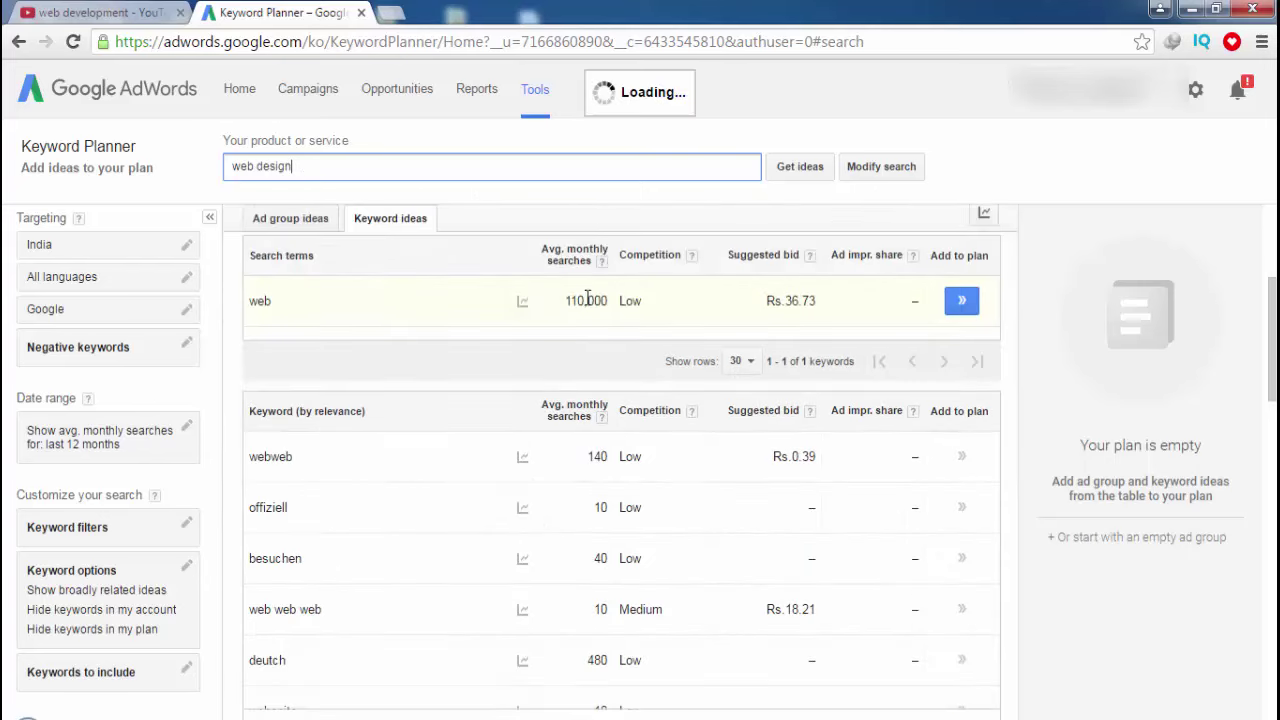
scroll(444, 362, "up", 1)
scroll(444, 362, "up", 1)
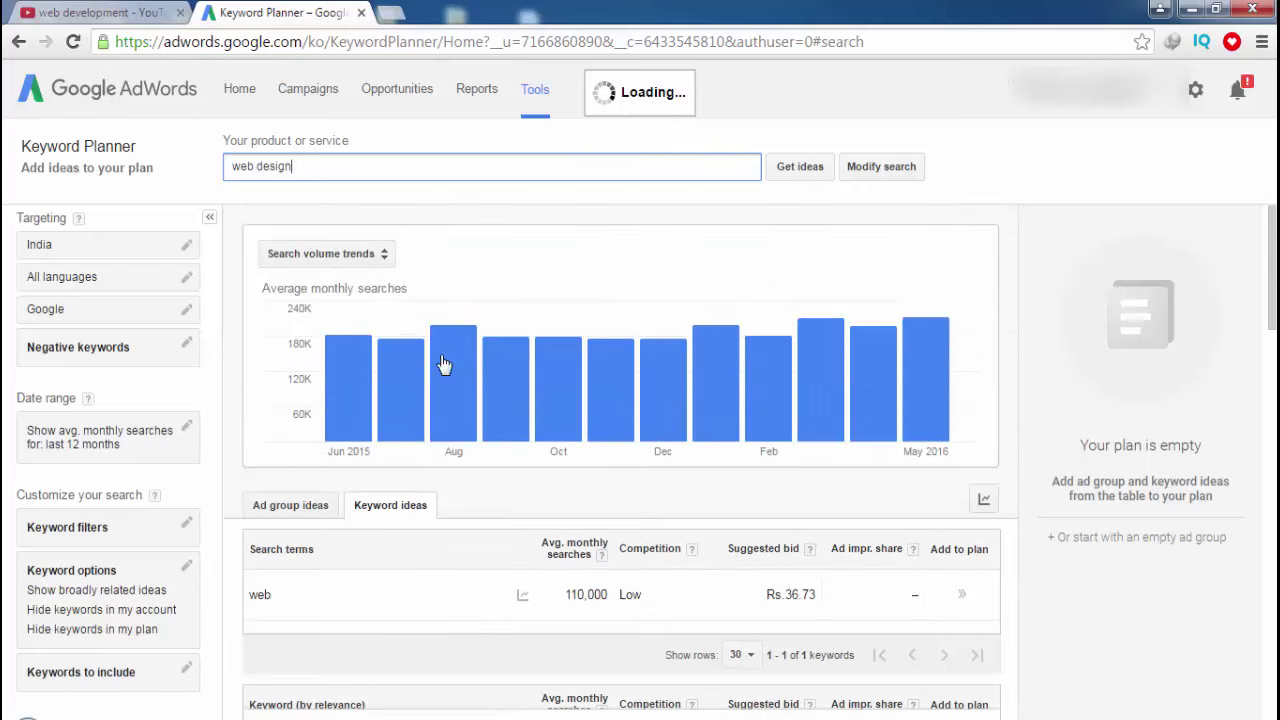
scroll(422, 470, "down", 10)
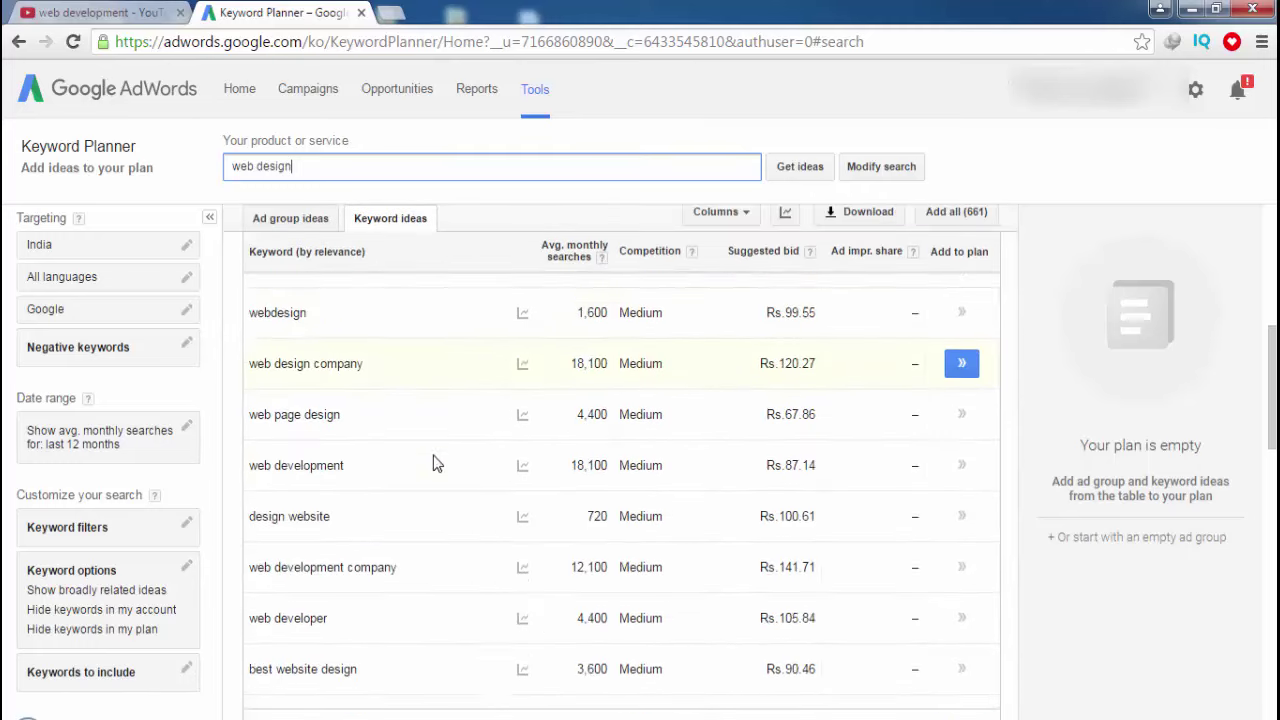
scroll(422, 425, "up", 2)
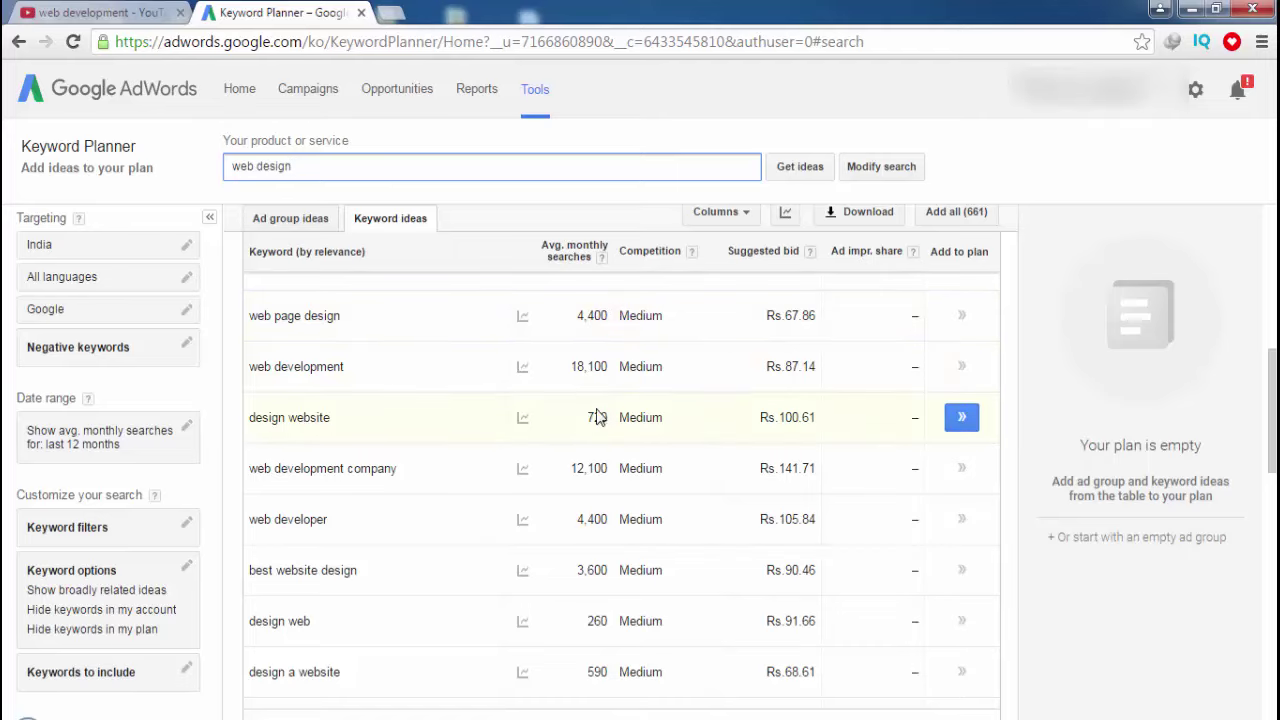
scroll(587, 450, "down", 3)
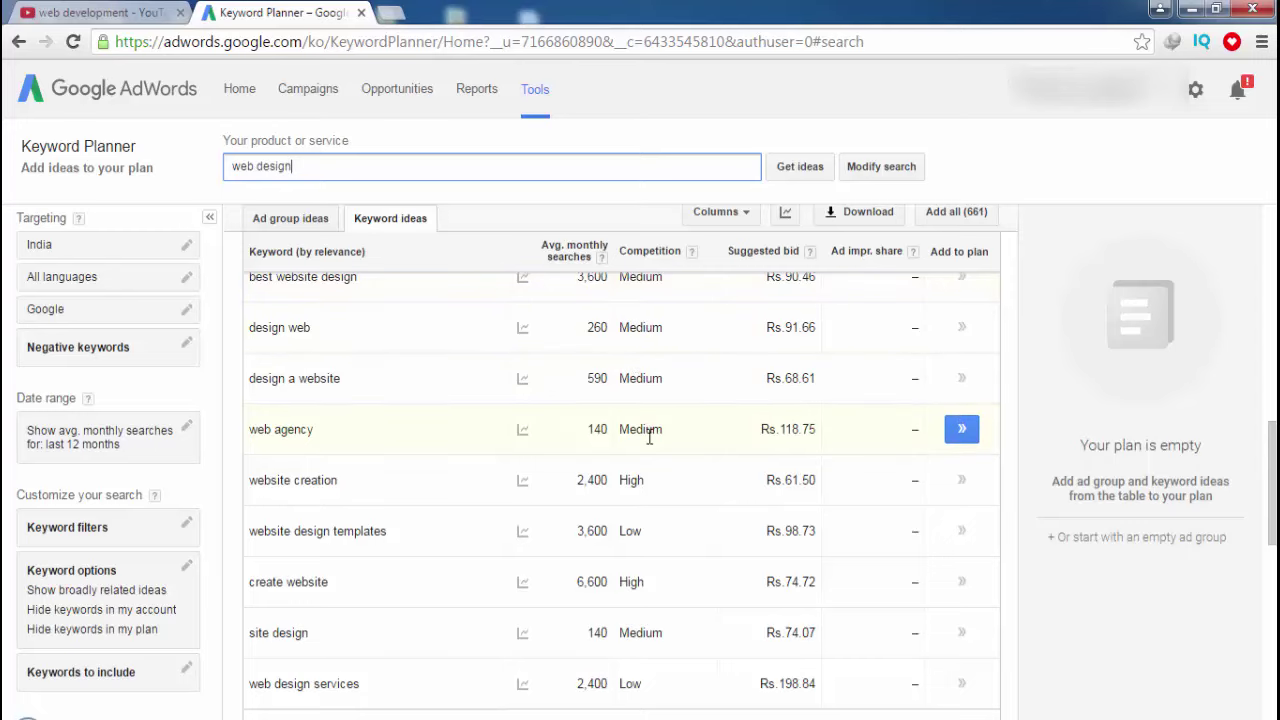
scroll(650, 436, "down", 2)
scroll(650, 436, "up", 1)
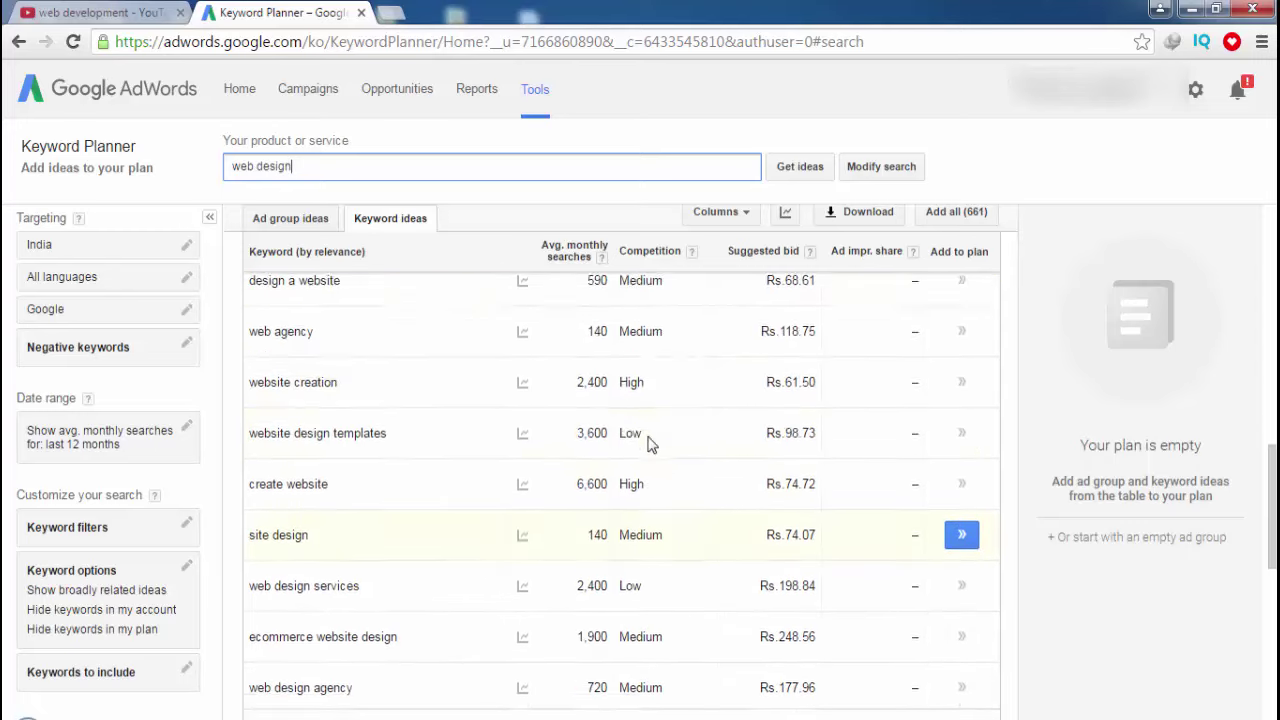
scroll(650, 443, "up", 1)
scroll(650, 443, "down", 2)
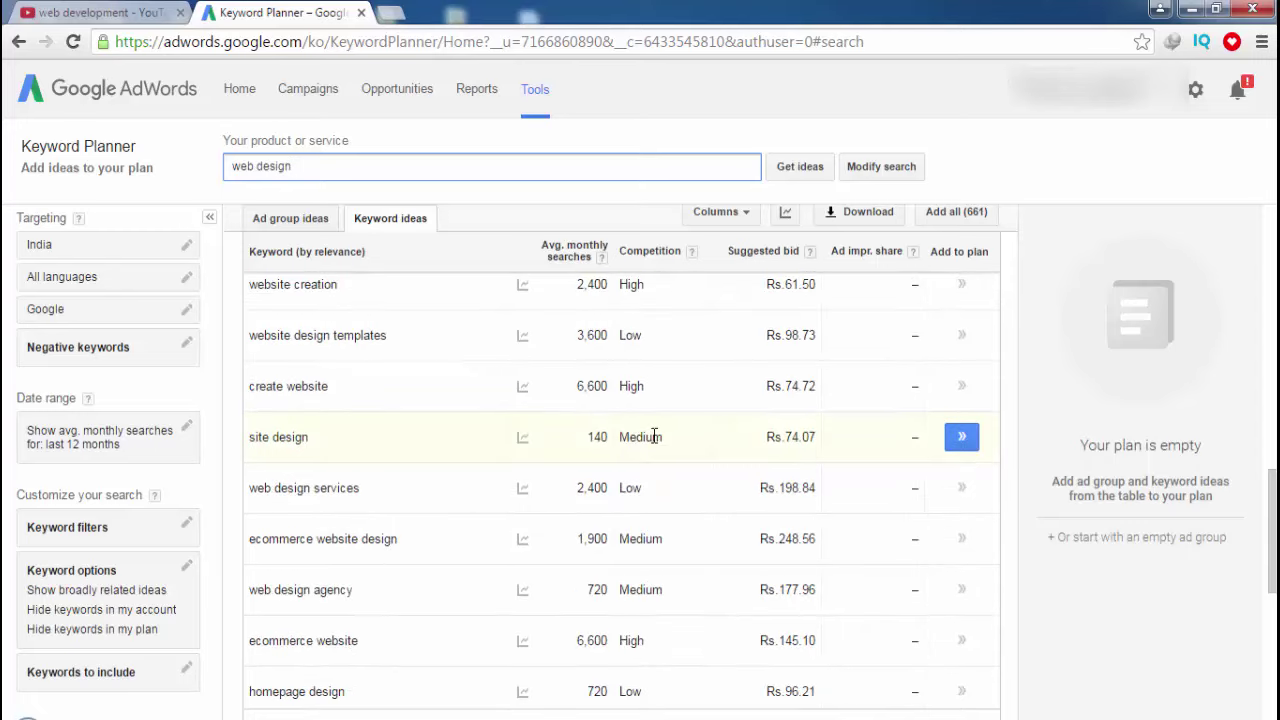
scroll(654, 437, "up", 2)
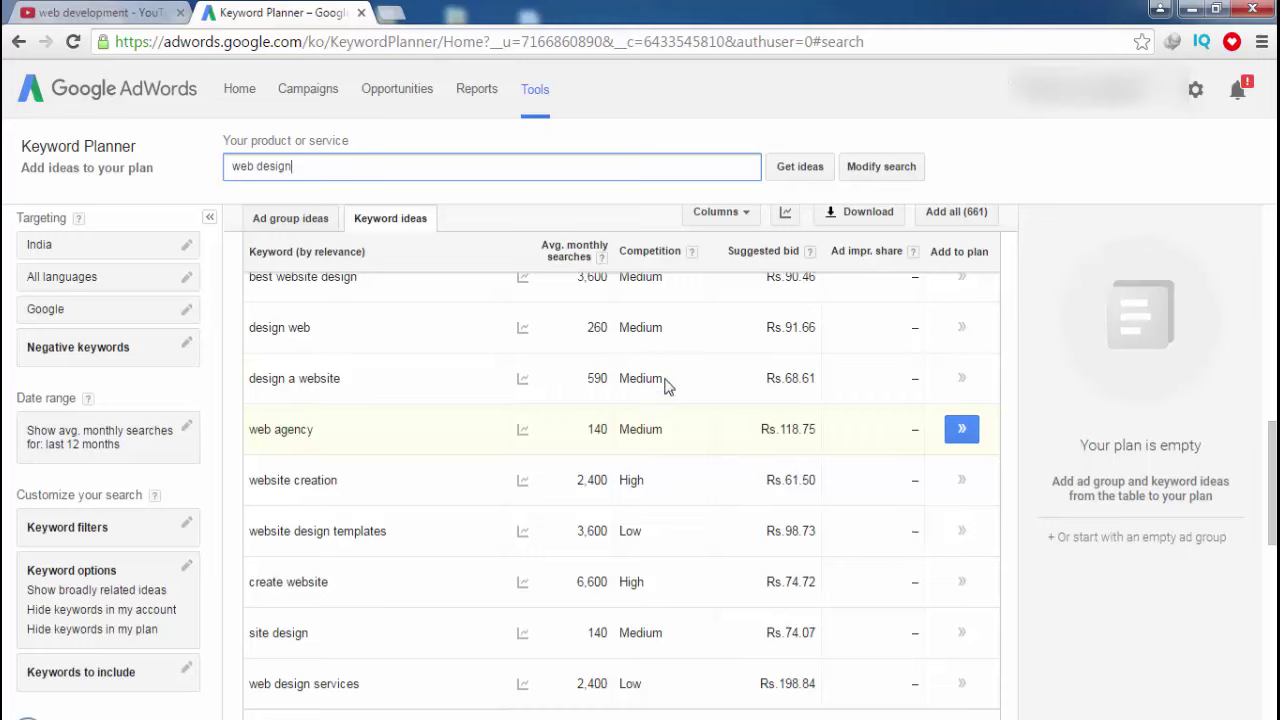
scroll(665, 420, "down", 2)
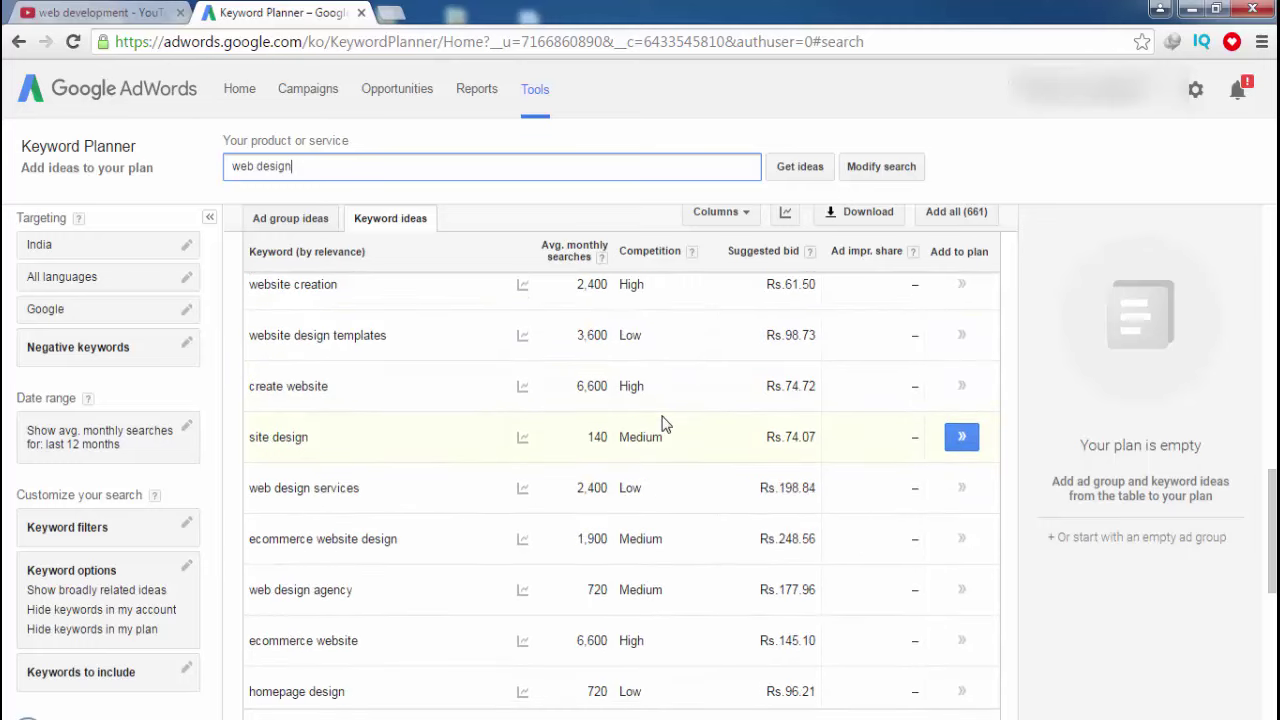
scroll(665, 424, "up", 2)
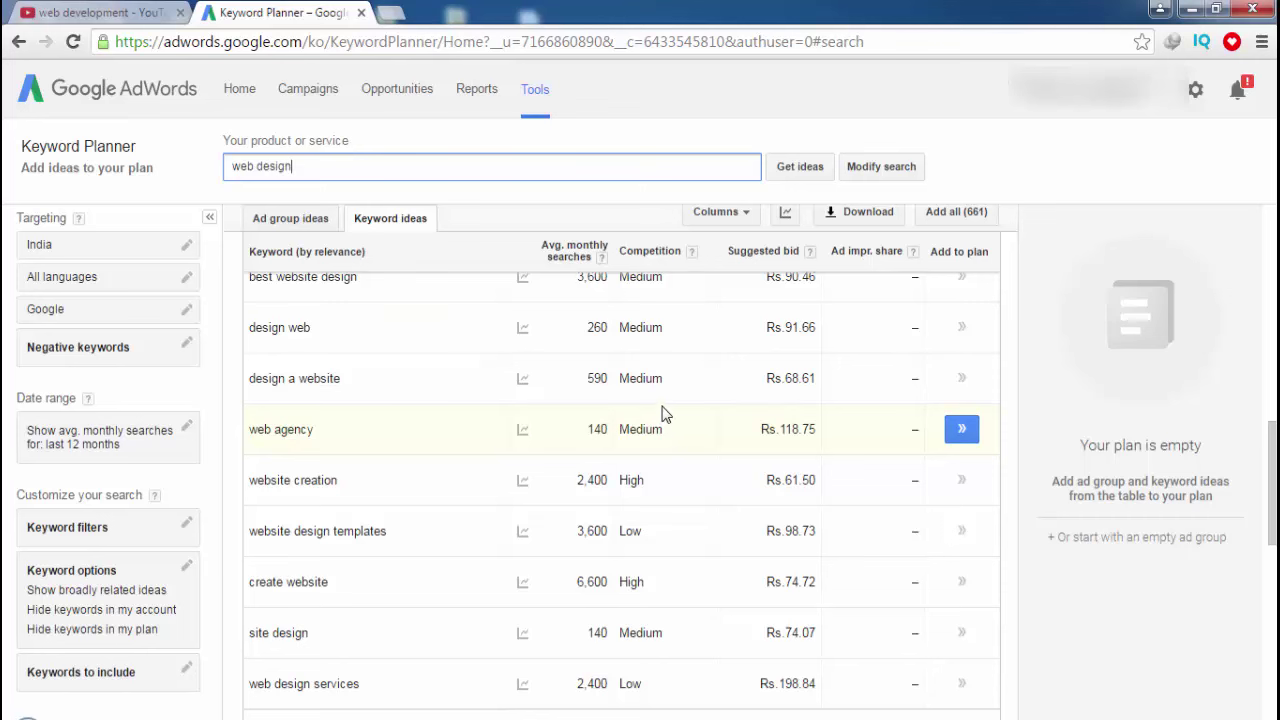
Switch to YouTube, reload the "web development" search results and examine the listed videos' titles and view counts
left_click(117, 10)
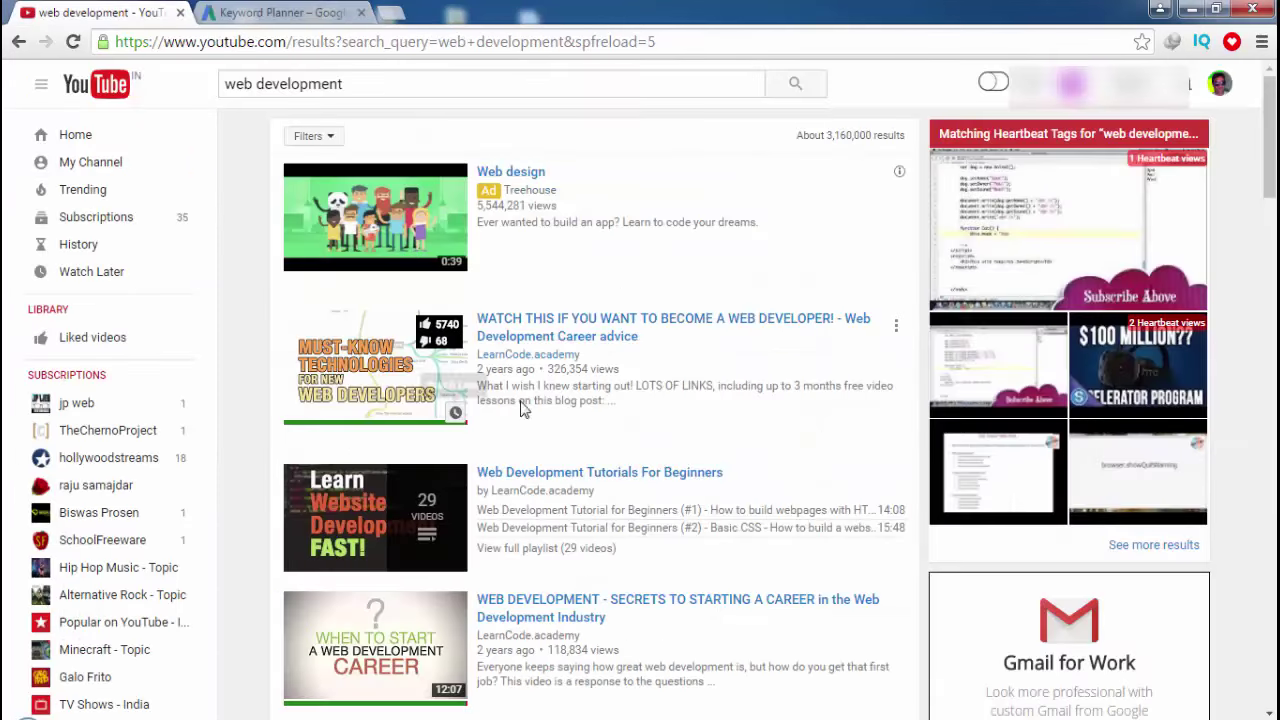
scroll(594, 349, "down", 3)
key("F5")
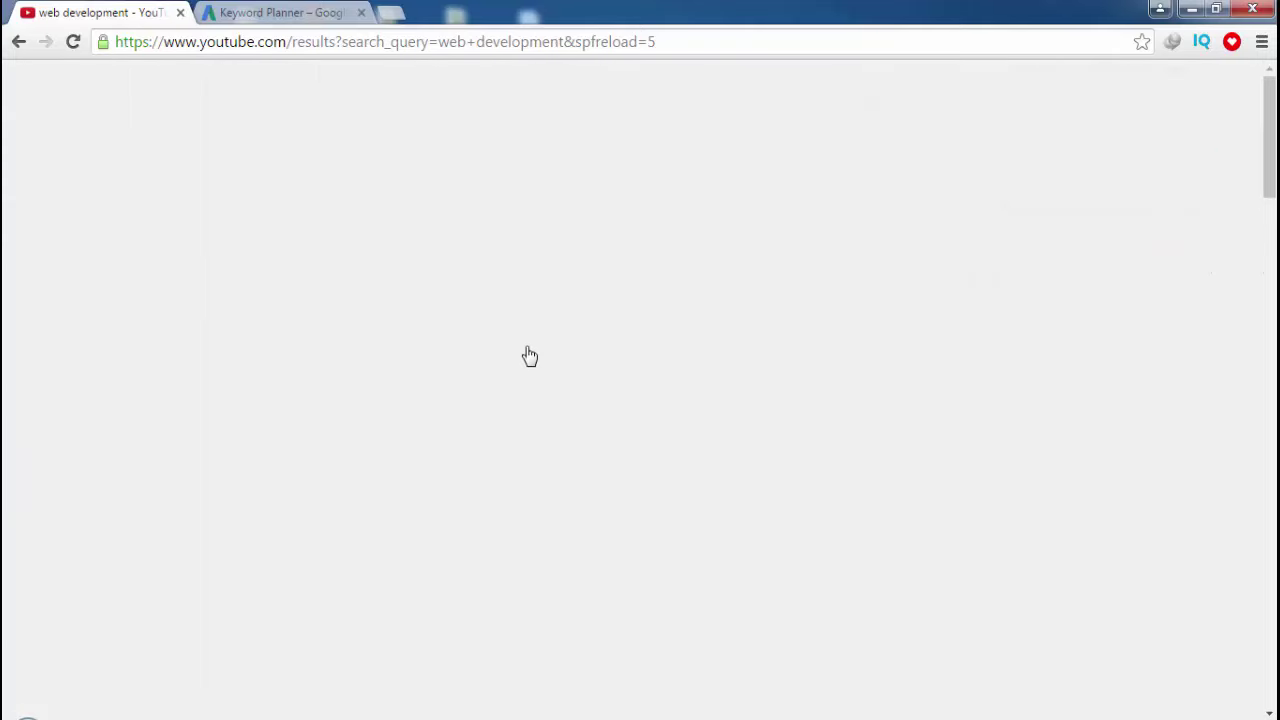
scroll(530, 355, "up", 1)
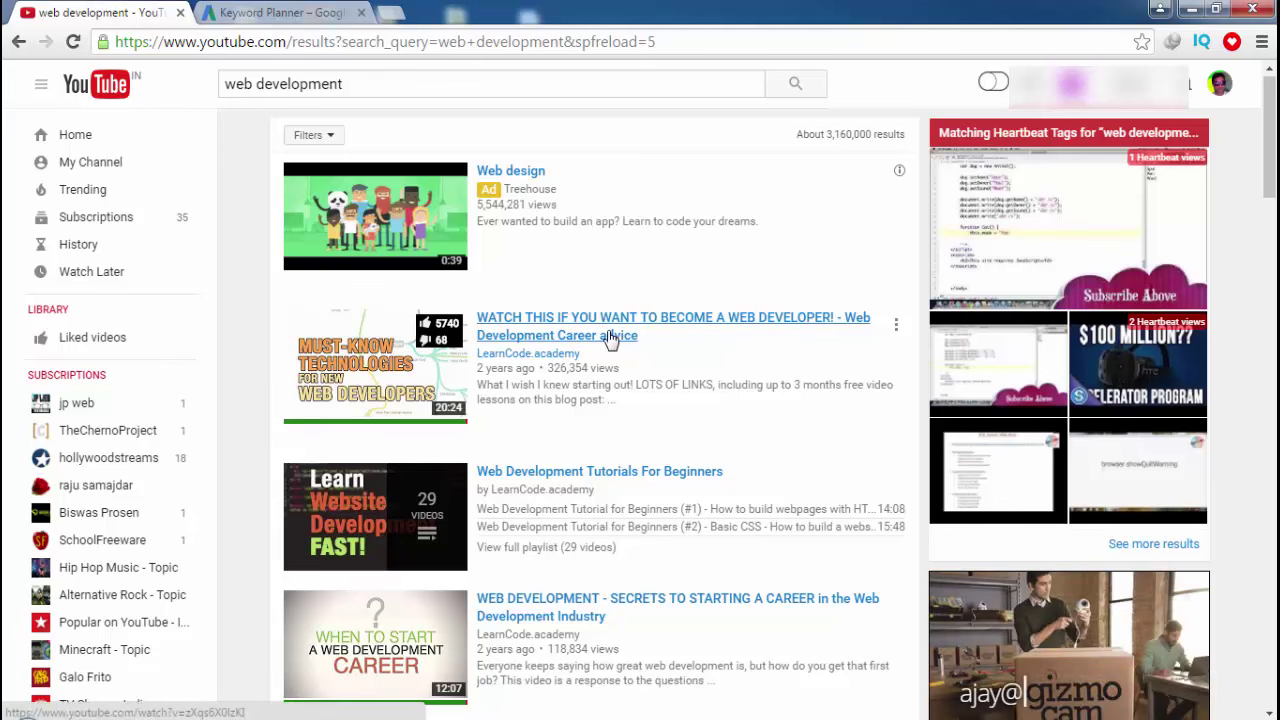
scroll(612, 339, "down", 3)
scroll(606, 337, "up", 4)
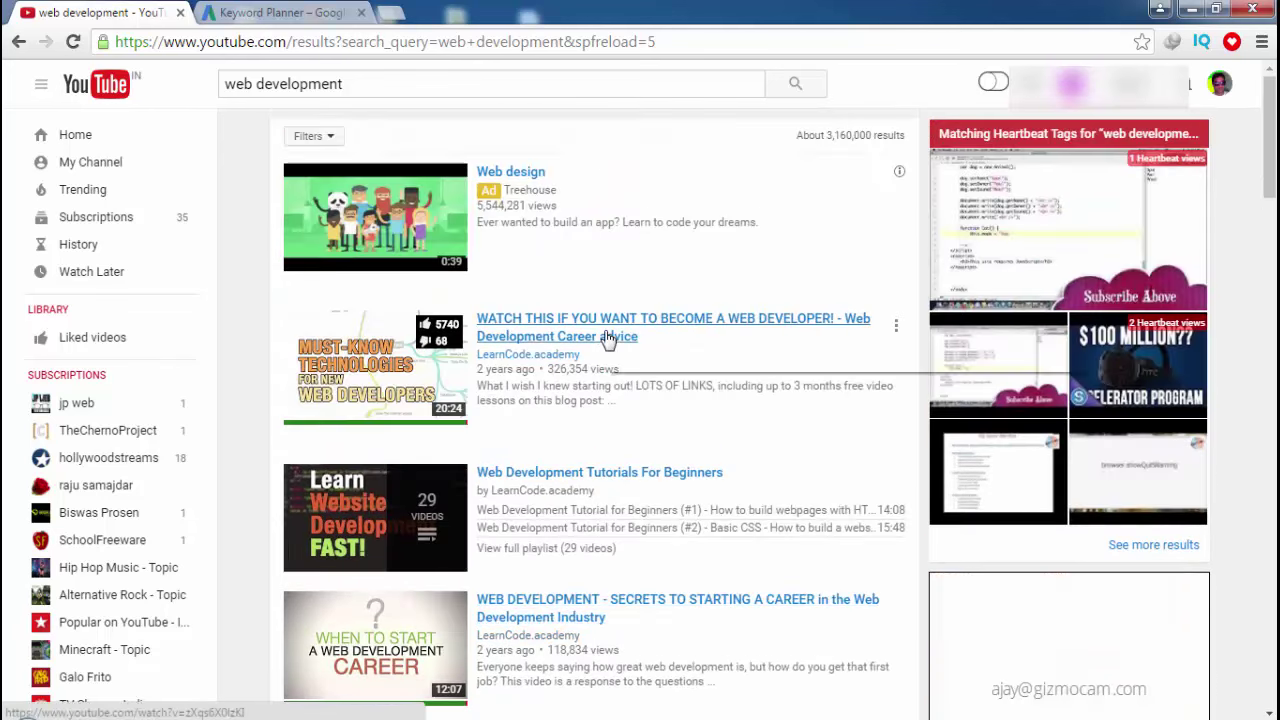
scroll(571, 394, "down", 5)
scroll(572, 395, "down", 3)
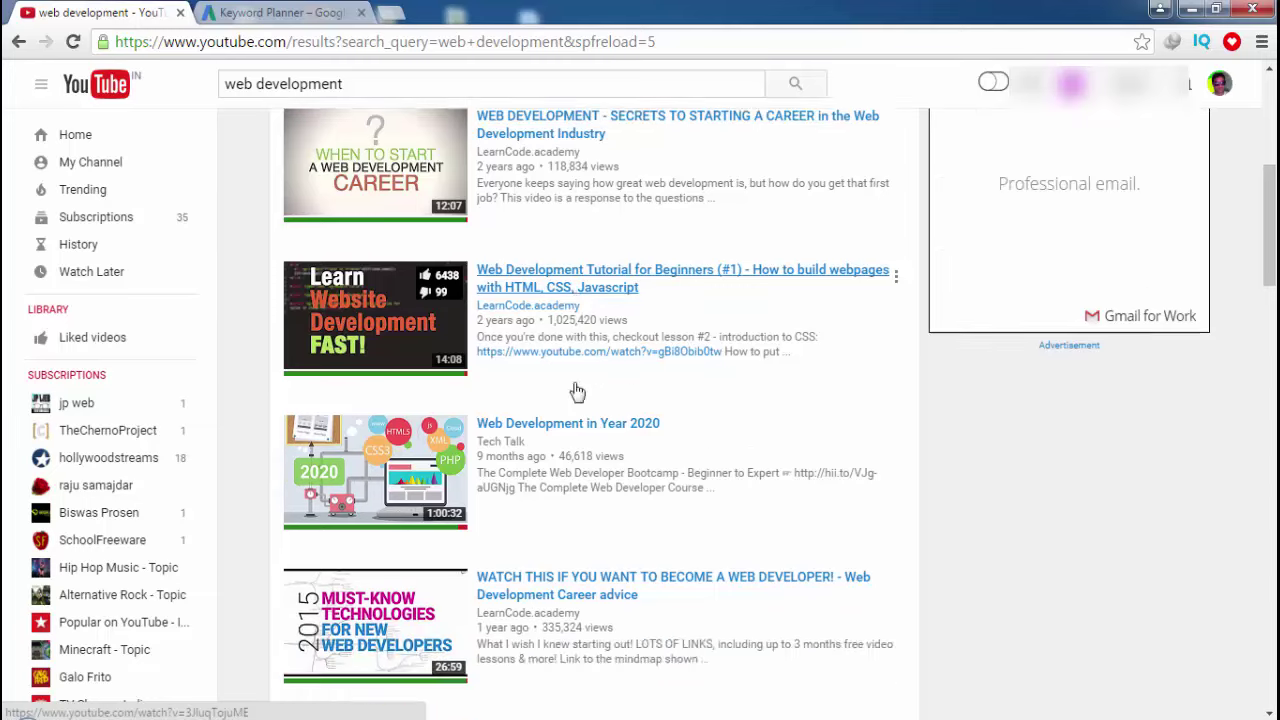
scroll(577, 390, "down", 3)
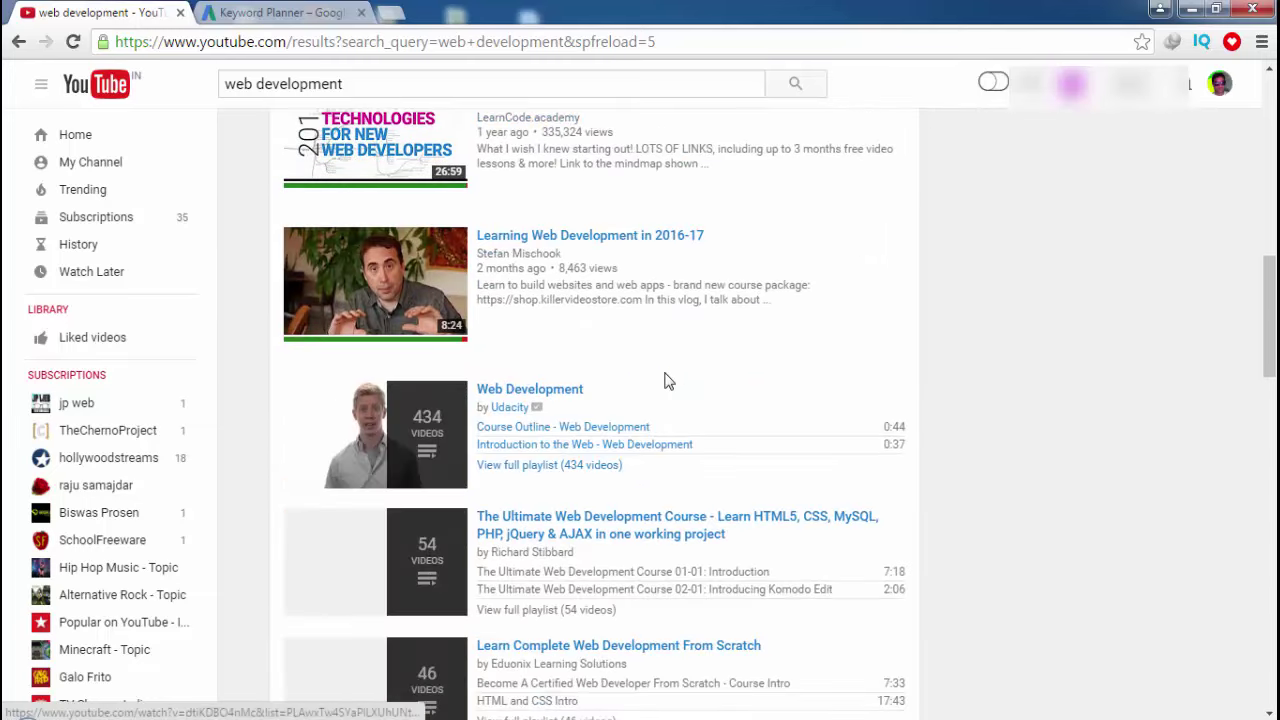
scroll(634, 380, "down", 4)
scroll(607, 381, "up", 3)
scroll(605, 380, "up", 6)
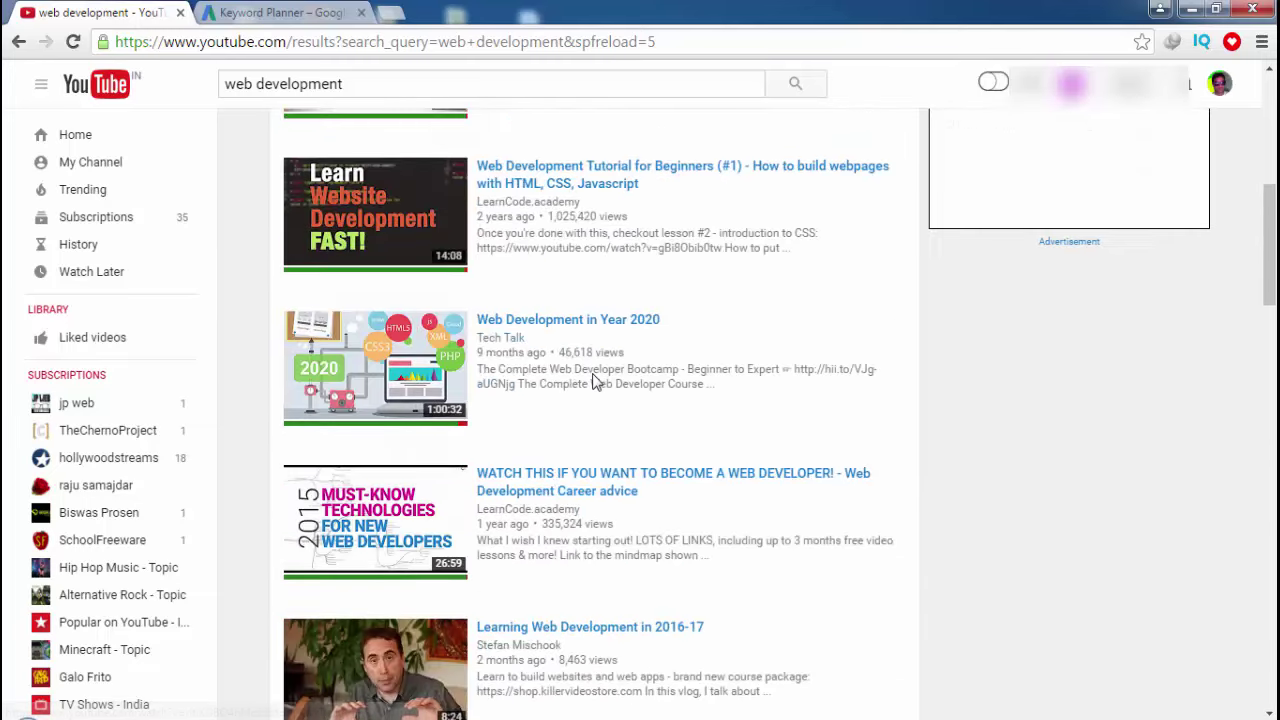
scroll(595, 383, "up", 1)
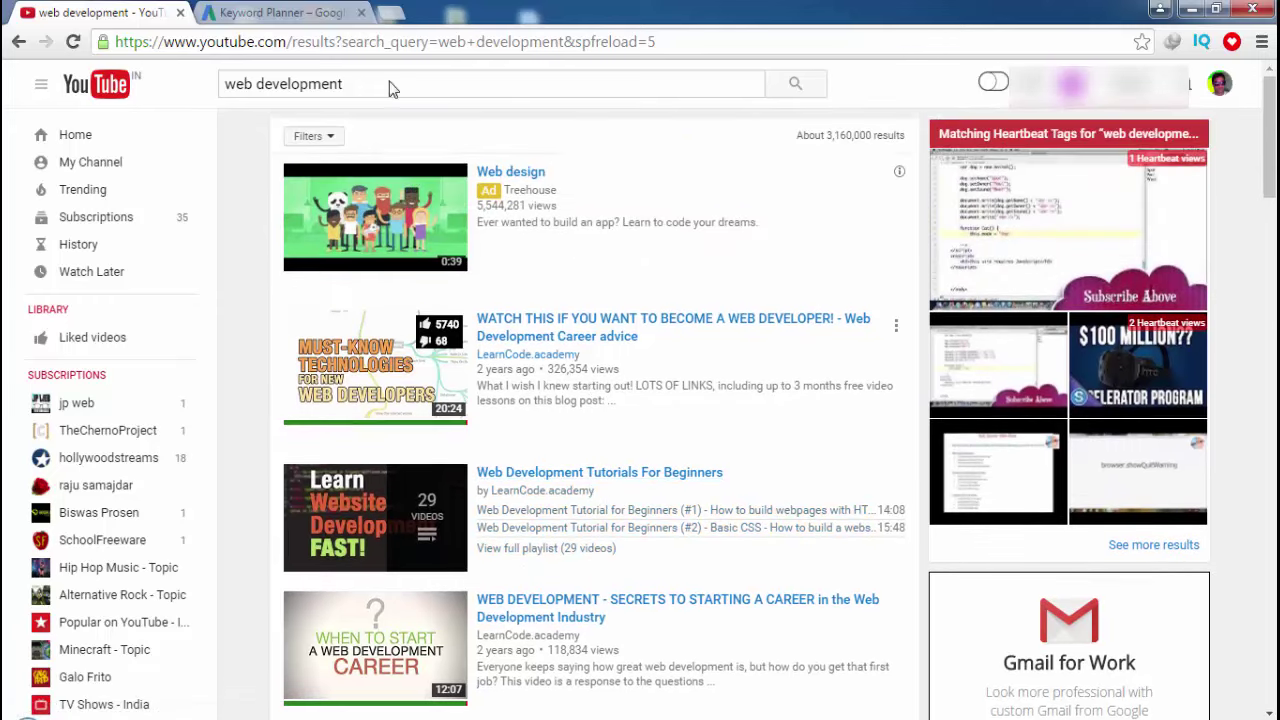
Check the Keyword Planner ideas briefly, then return to YouTube to compare them with the top "web development" videos
left_click(305, 14)
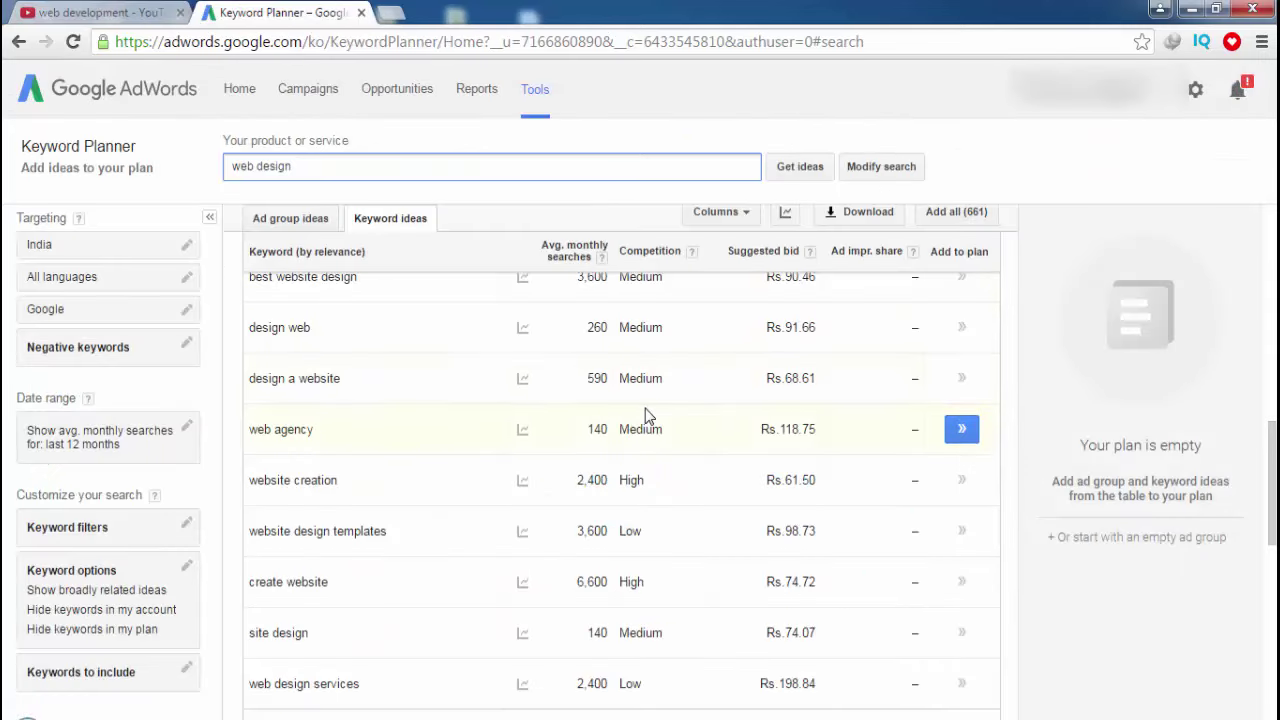
scroll(650, 400, "up", 3)
left_click(110, 12)
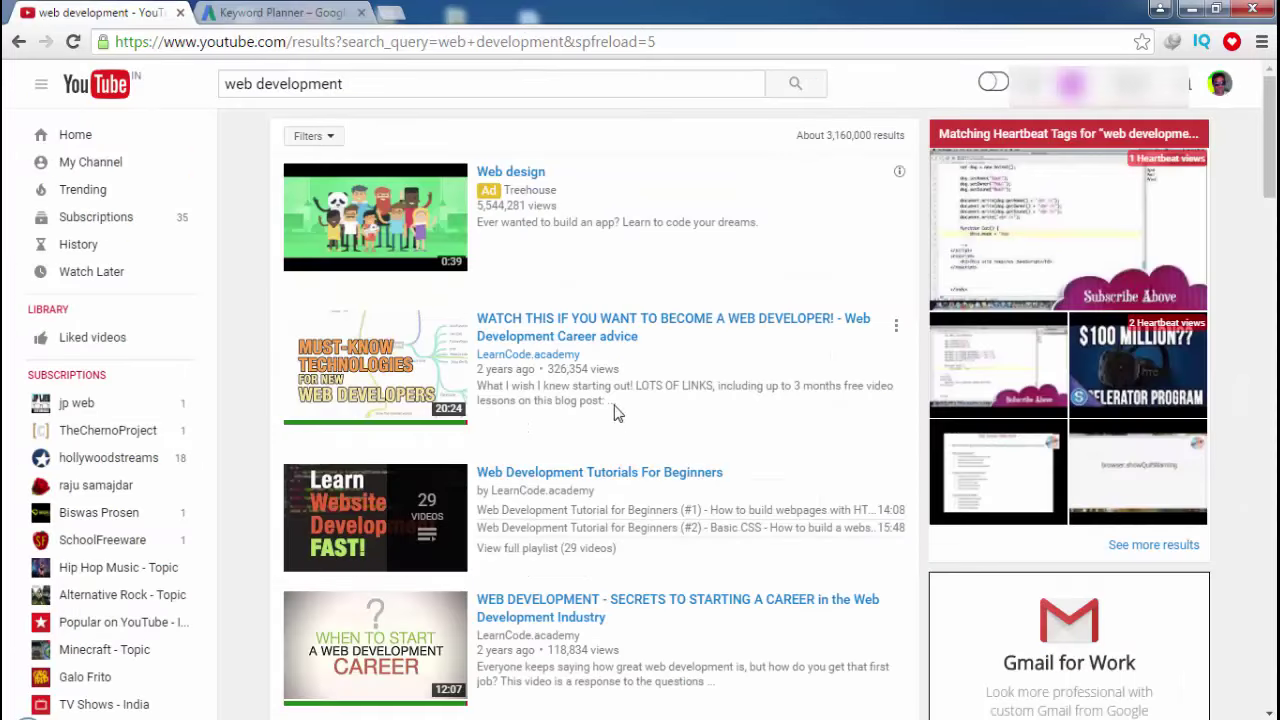
scroll(605, 410, "down", 2)
scroll(605, 390, "down", 2)
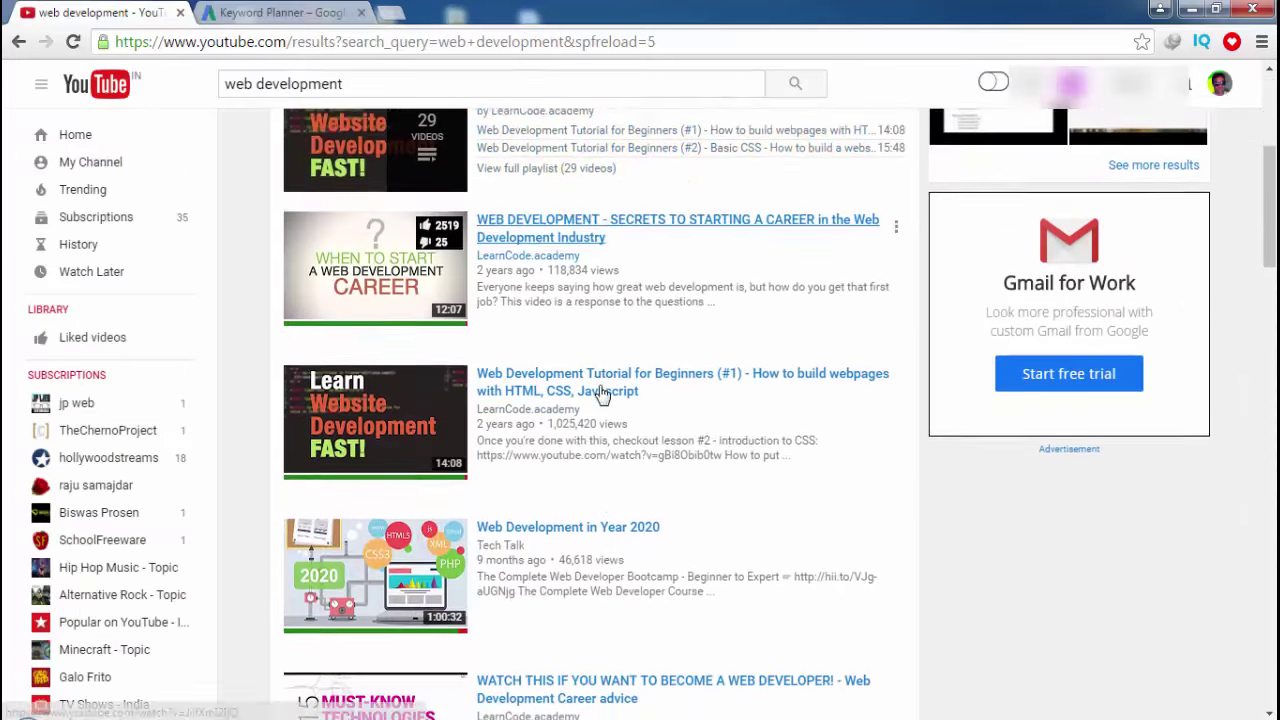
scroll(592, 393, "up", 4)
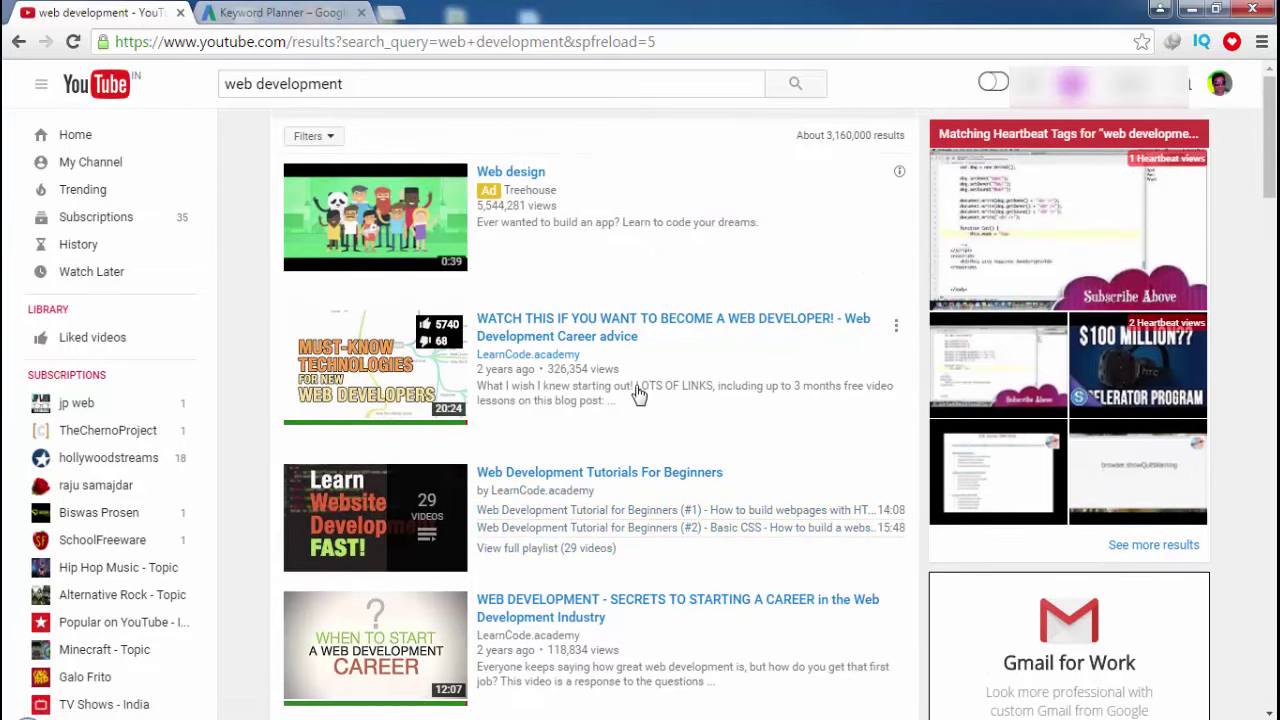
Switch back to Keyword Planner and compare the competition levels of the "web design" keyword ideas further down the list
left_click(290, 18)
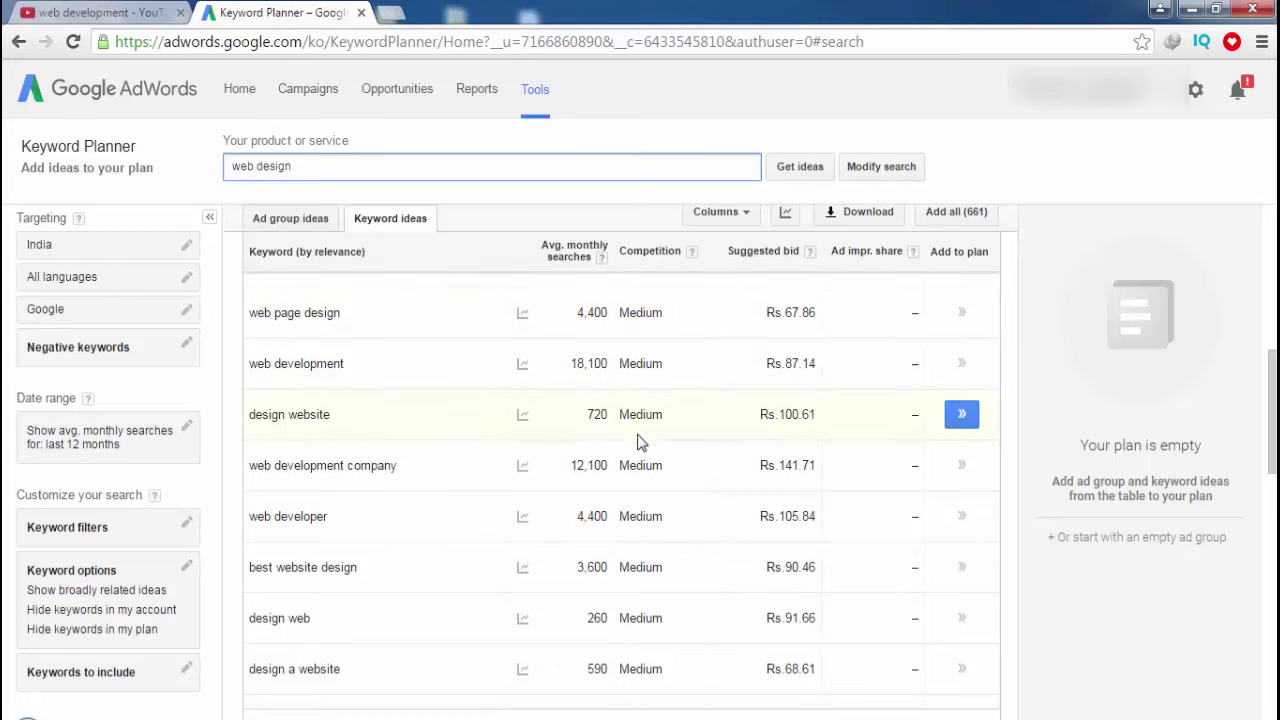
scroll(641, 442, "down", 1)
scroll(641, 442, "down", 1)
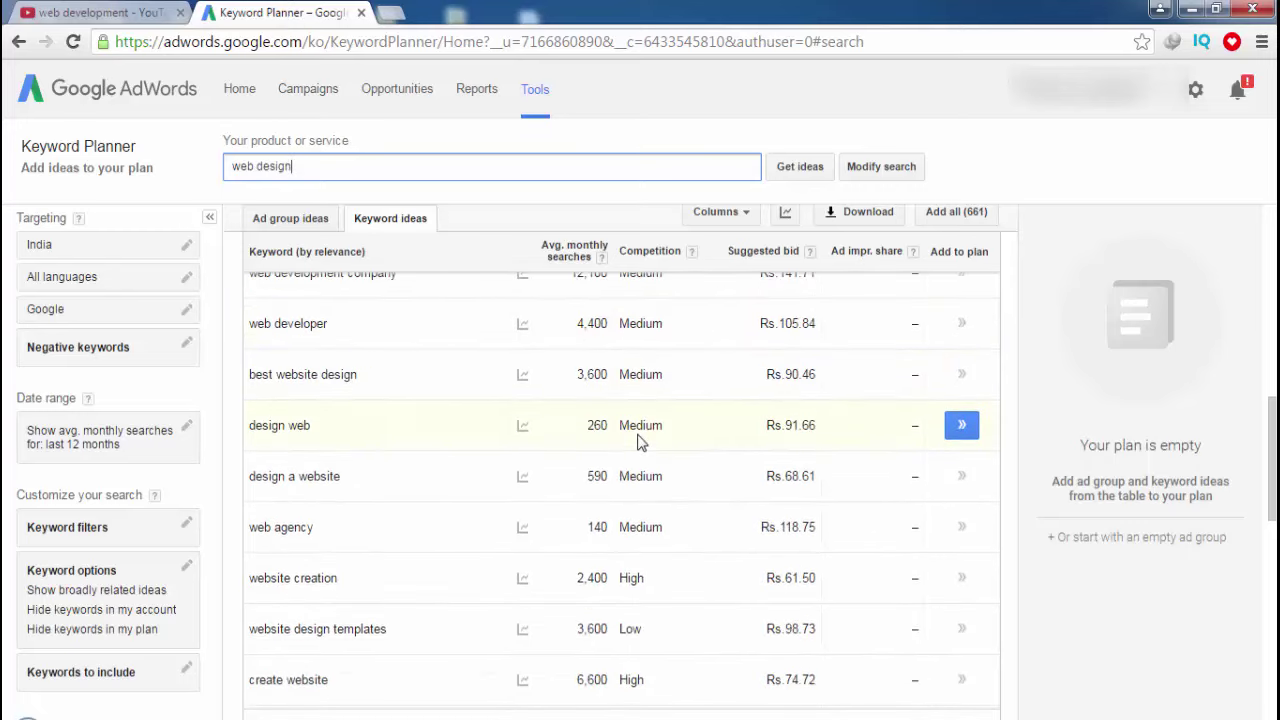
scroll(650, 468, "down", 2)
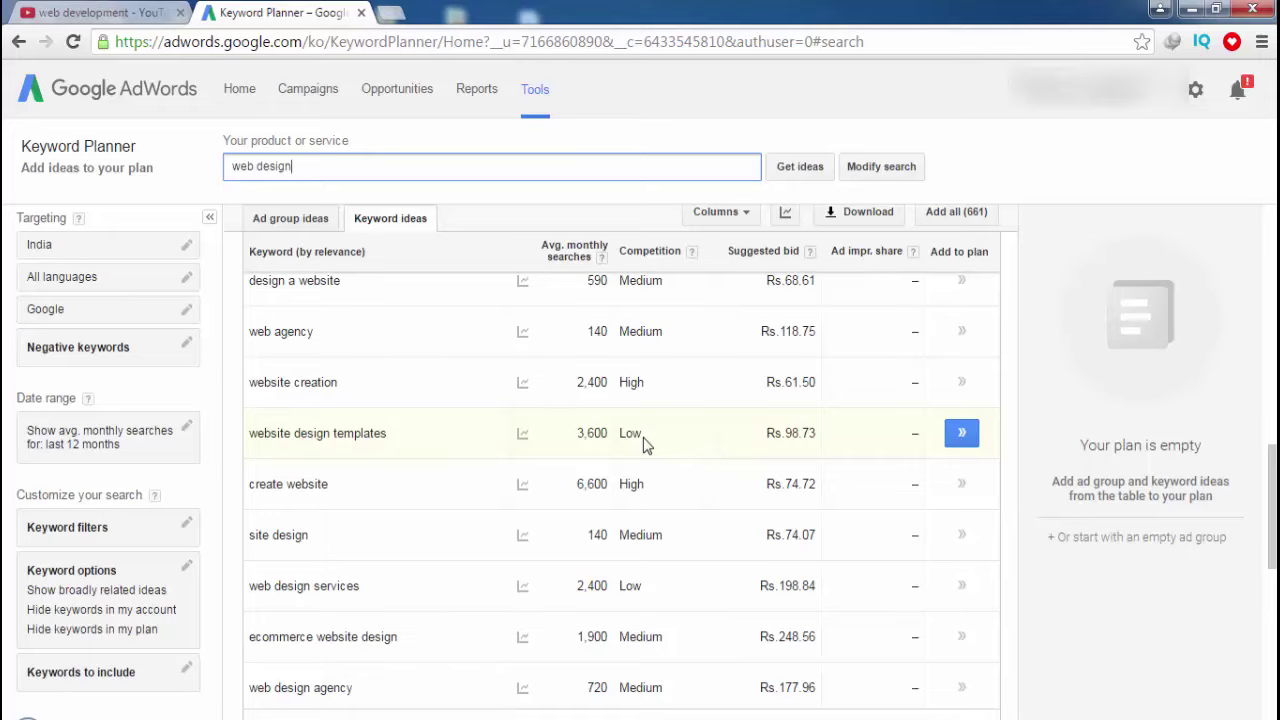
scroll(645, 445, "down", 2)
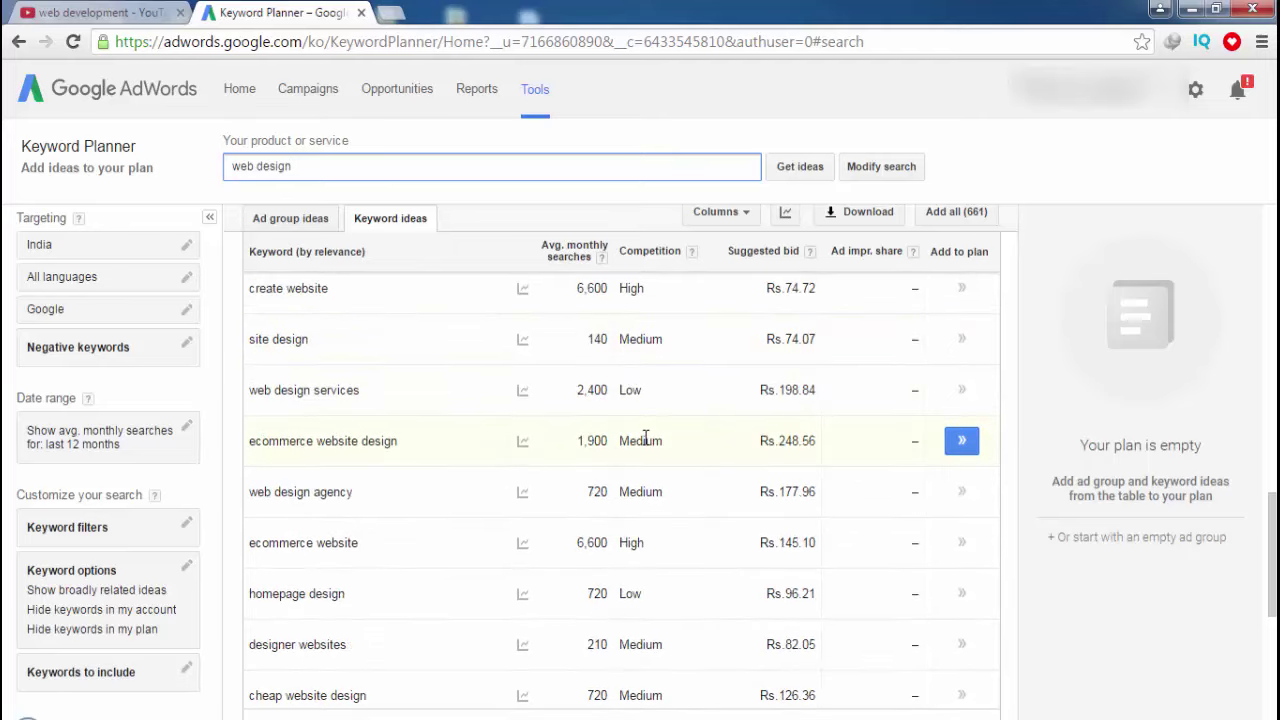
scroll(645, 440, "down", 2)
scroll(648, 438, "up", 3)
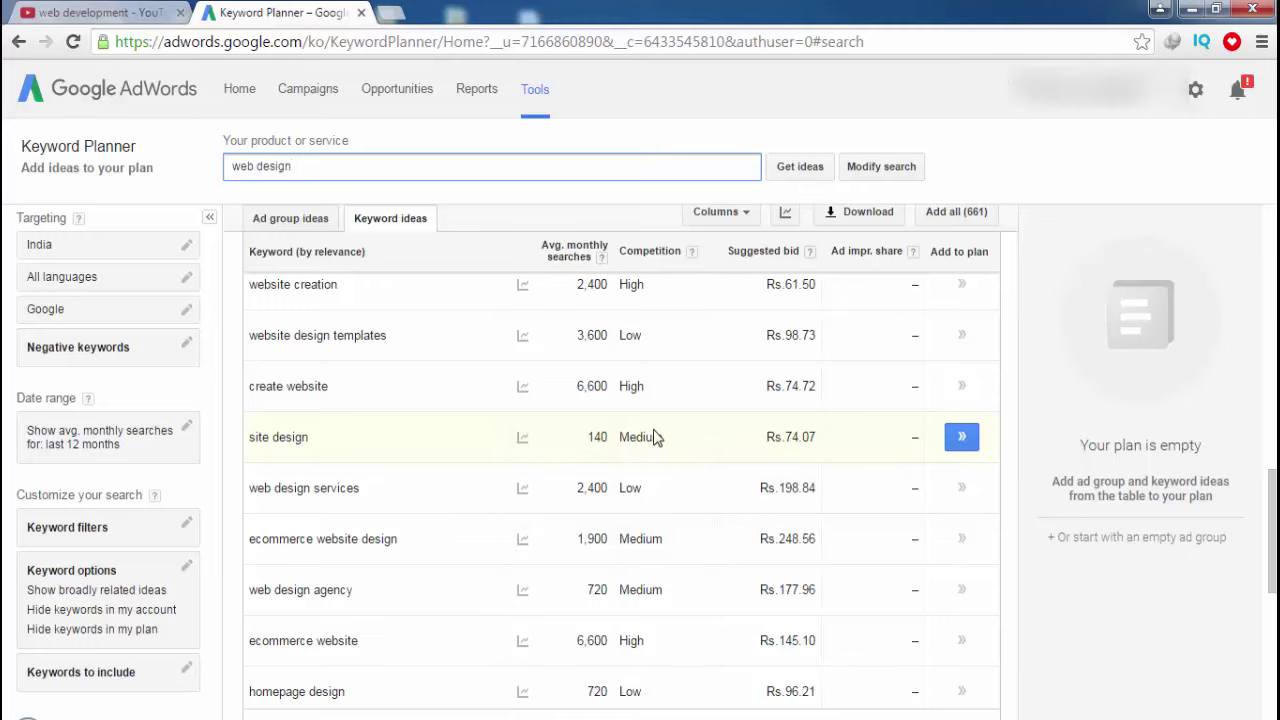
scroll(655, 437, "down", 2)
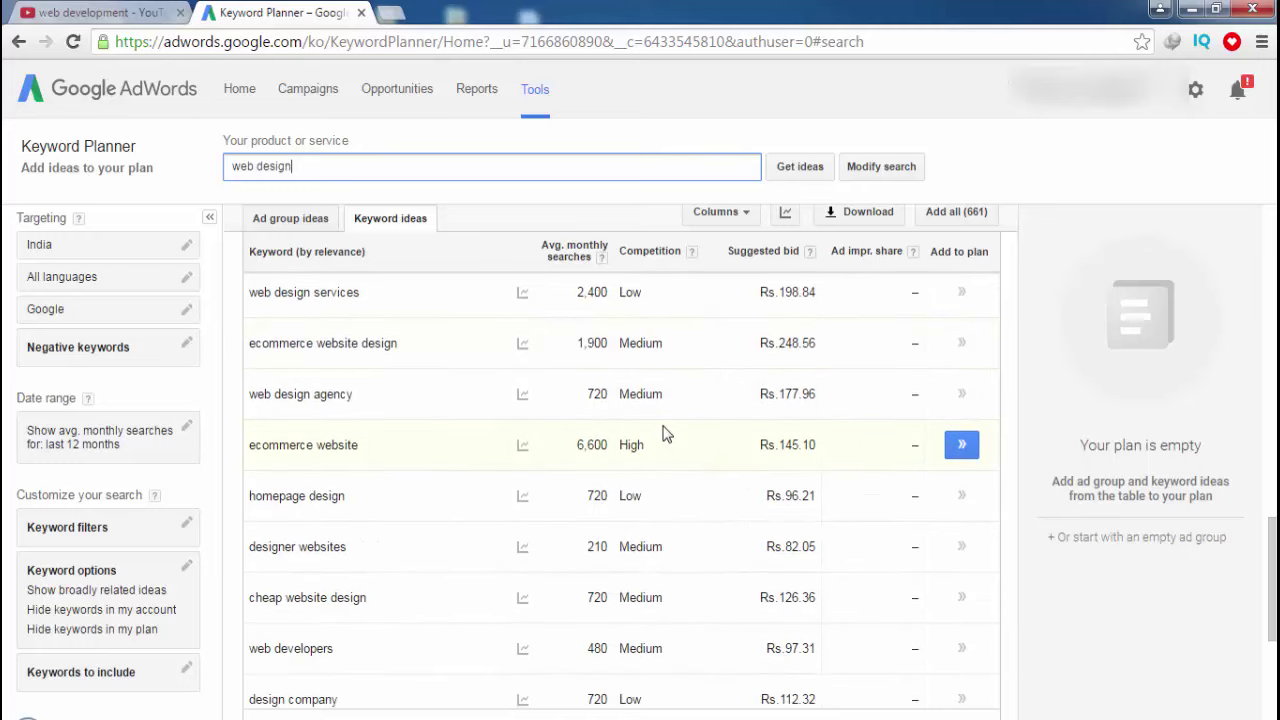
scroll(665, 433, "up", 2)
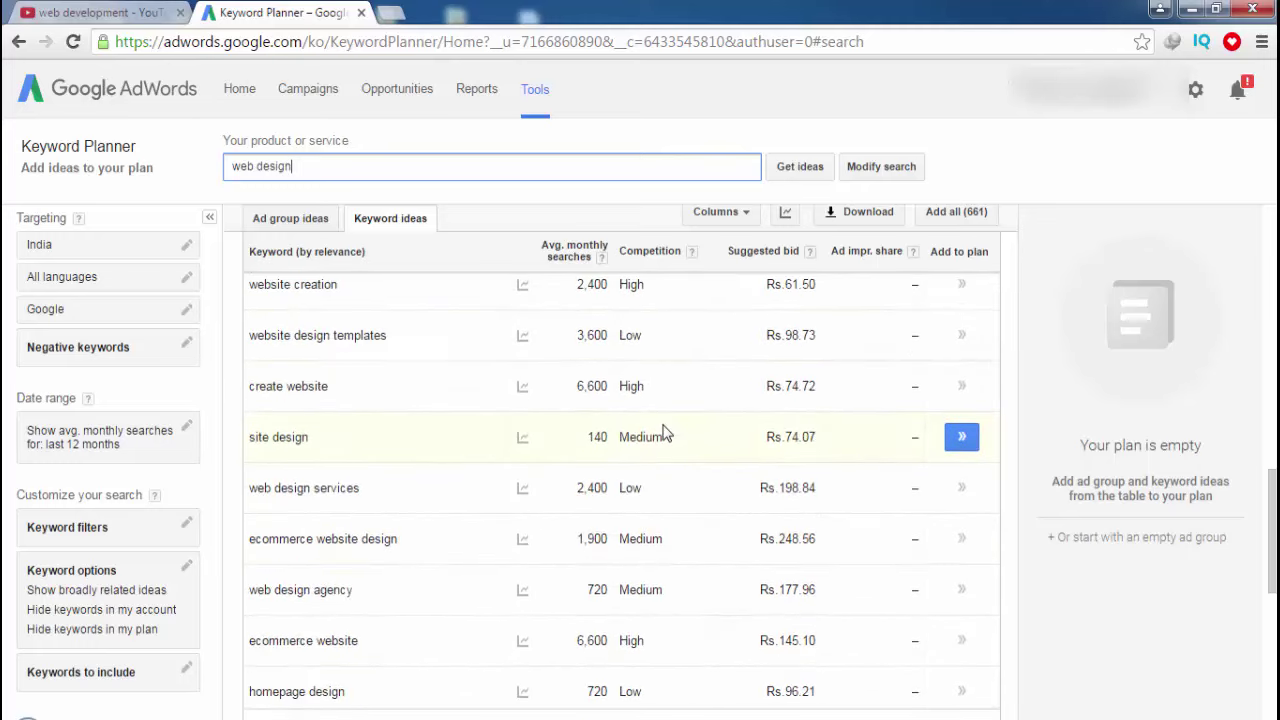
Examine the monthly searches and competition levels of the lower "web design" keyword ideas, from "best website design" to "professional web design company"
scroll(665, 433, "up", 2)
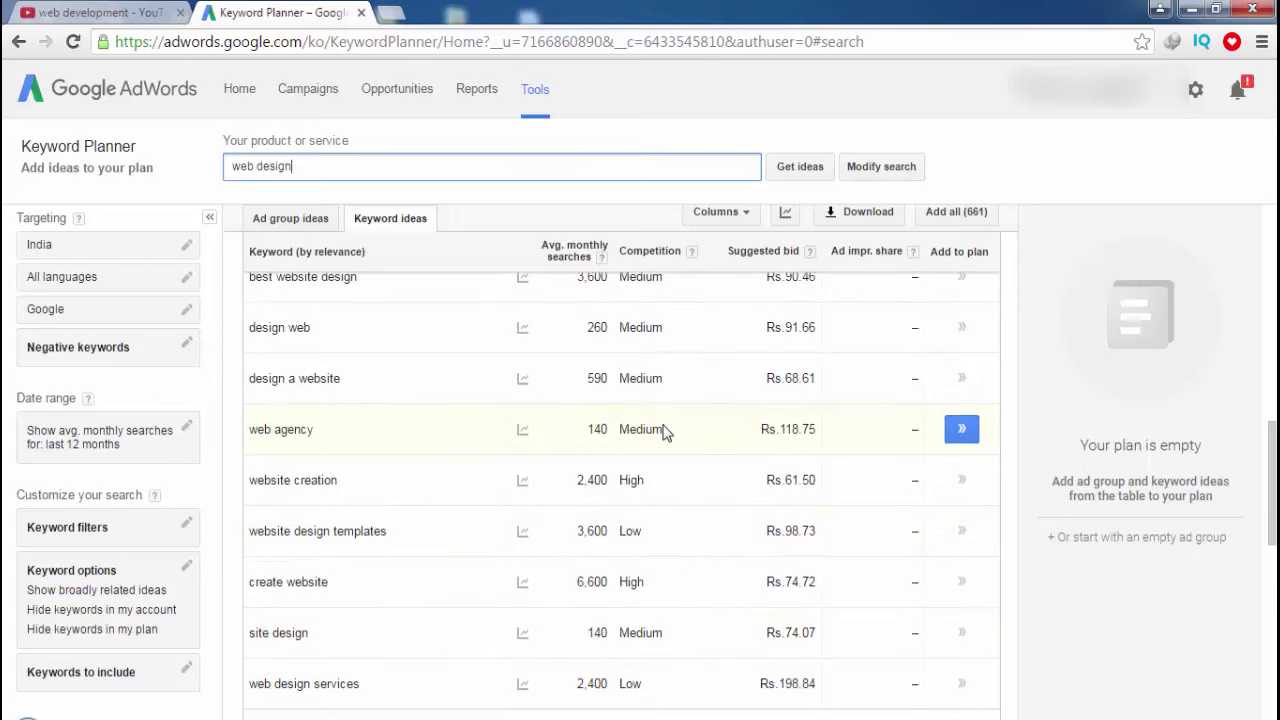
scroll(668, 433, "down", 3)
scroll(660, 432, "up", 2)
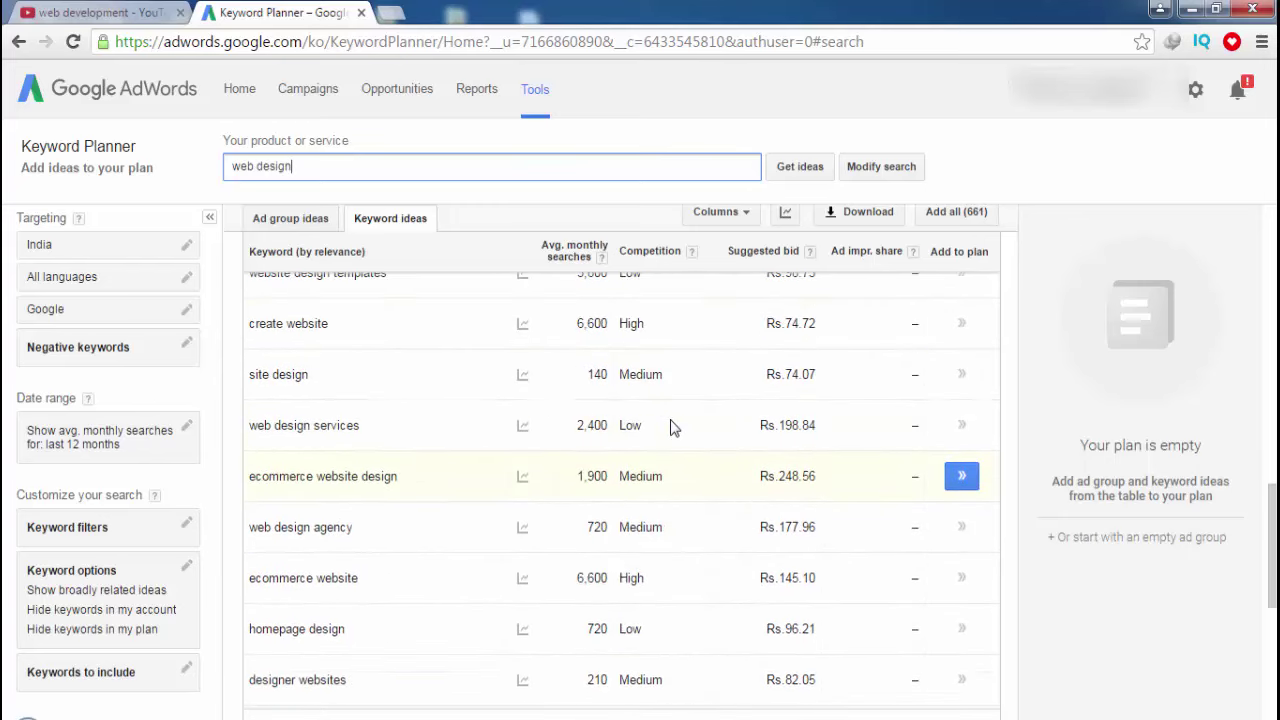
scroll(640, 440, "up", 1)
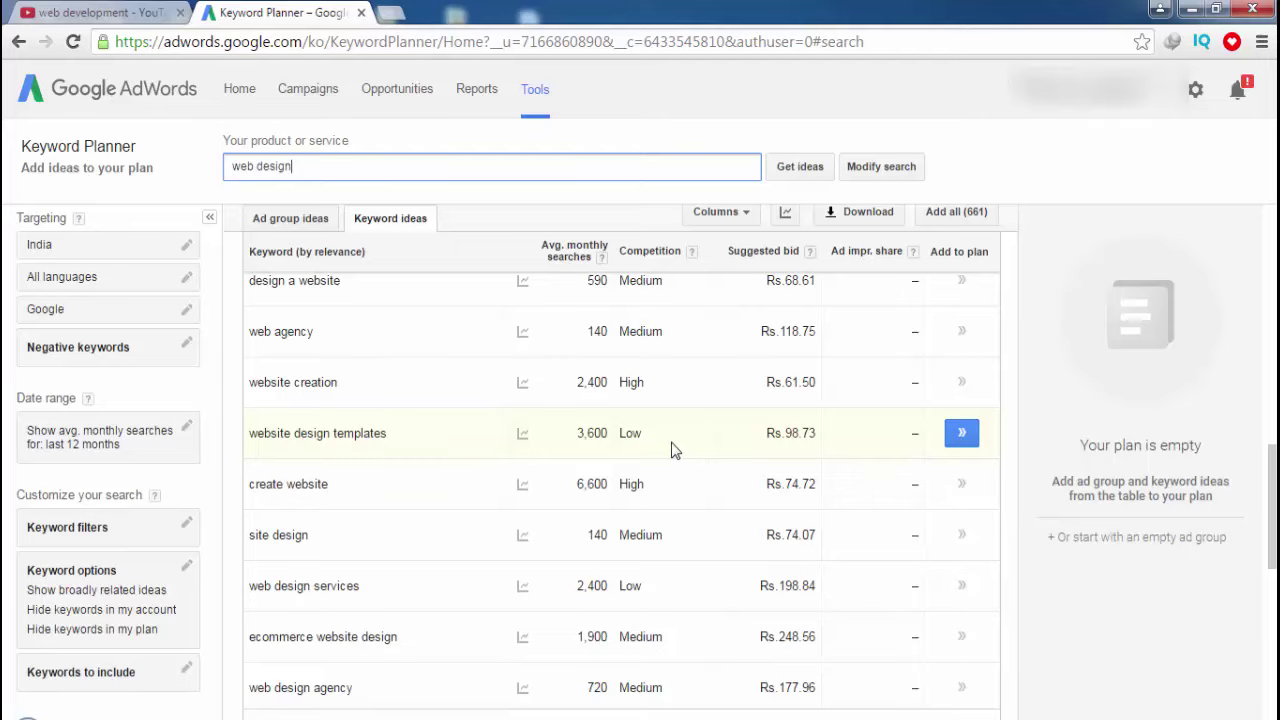
scroll(672, 450, "down", 2)
scroll(662, 441, "up", 2)
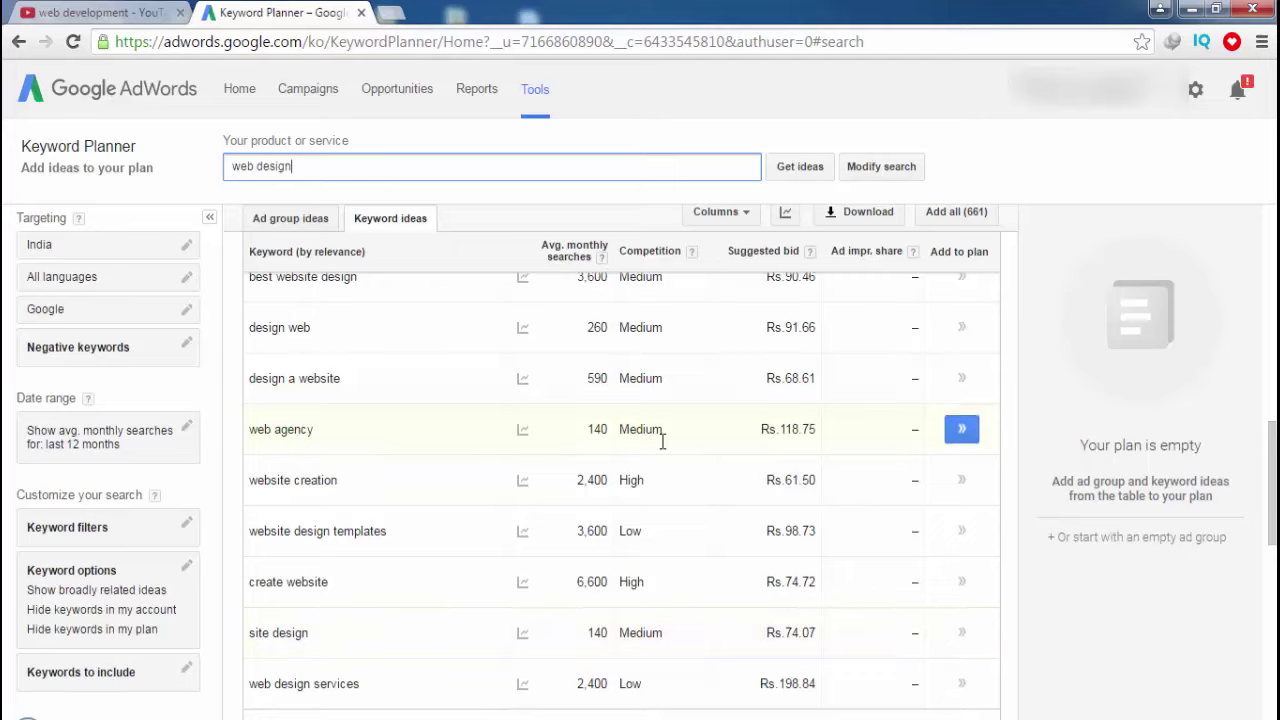
scroll(660, 445, "down", 2)
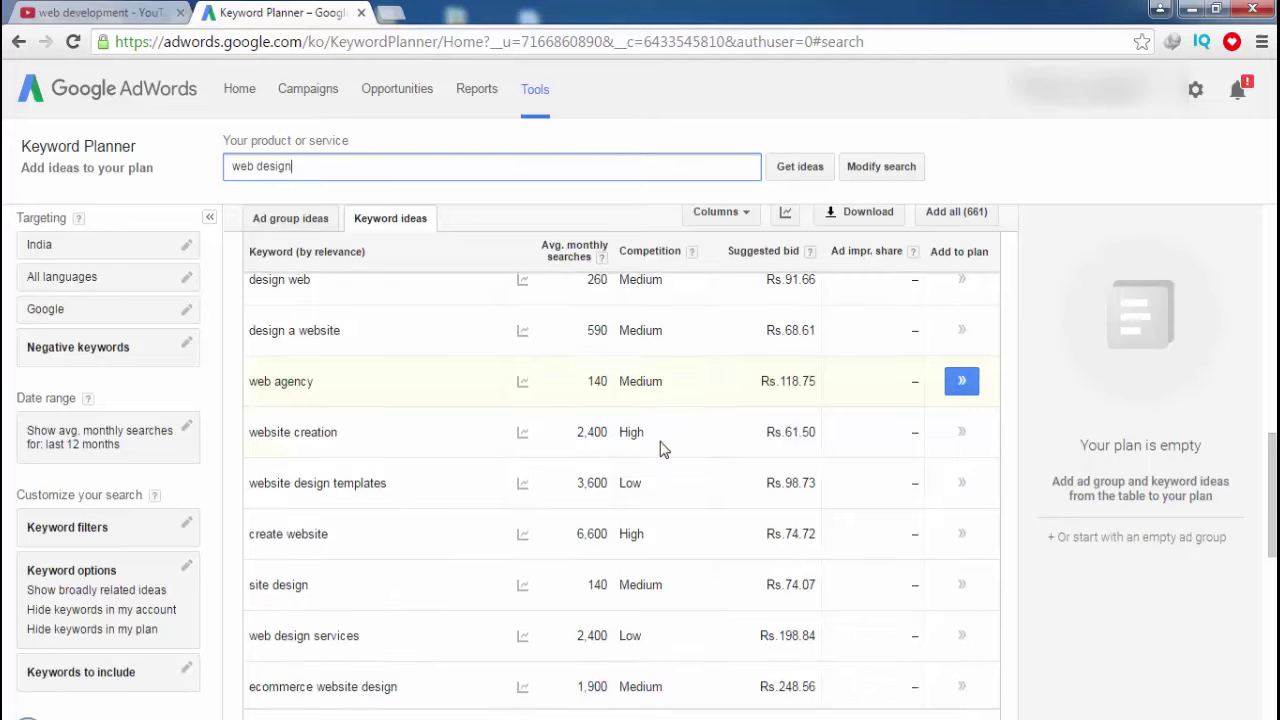
scroll(660, 443, "up", 2)
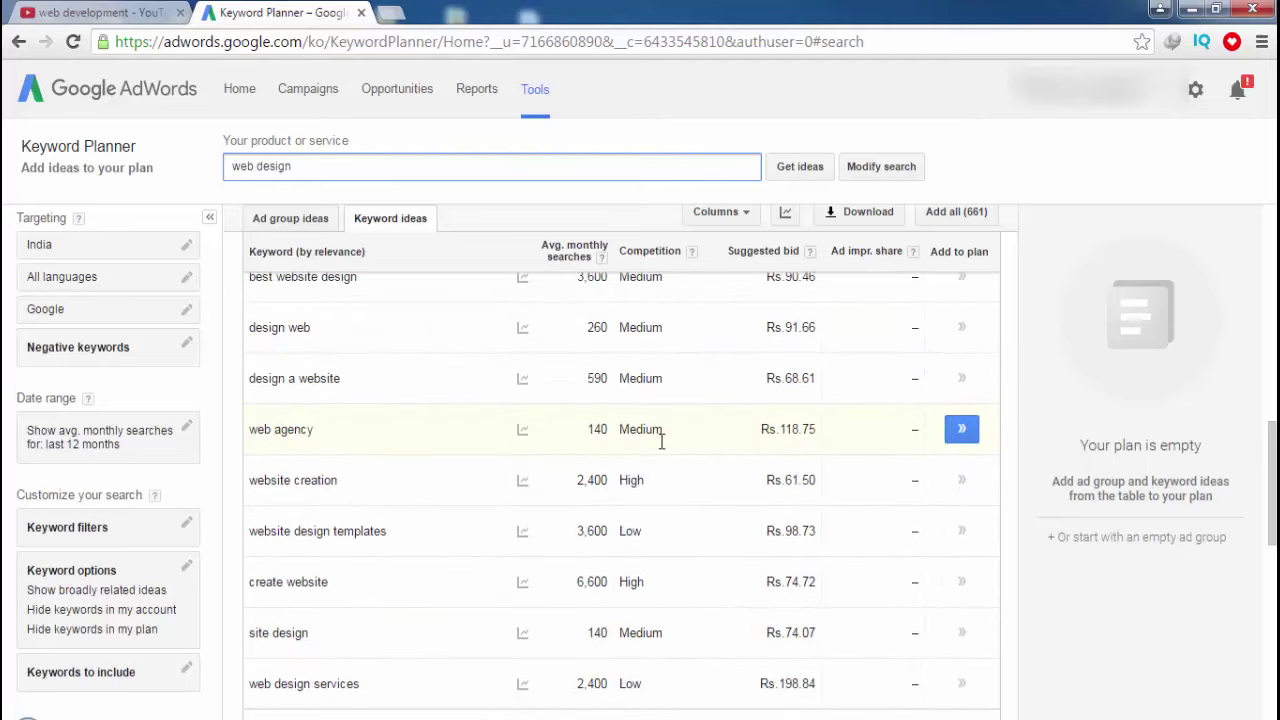
scroll(662, 450, "down", 4)
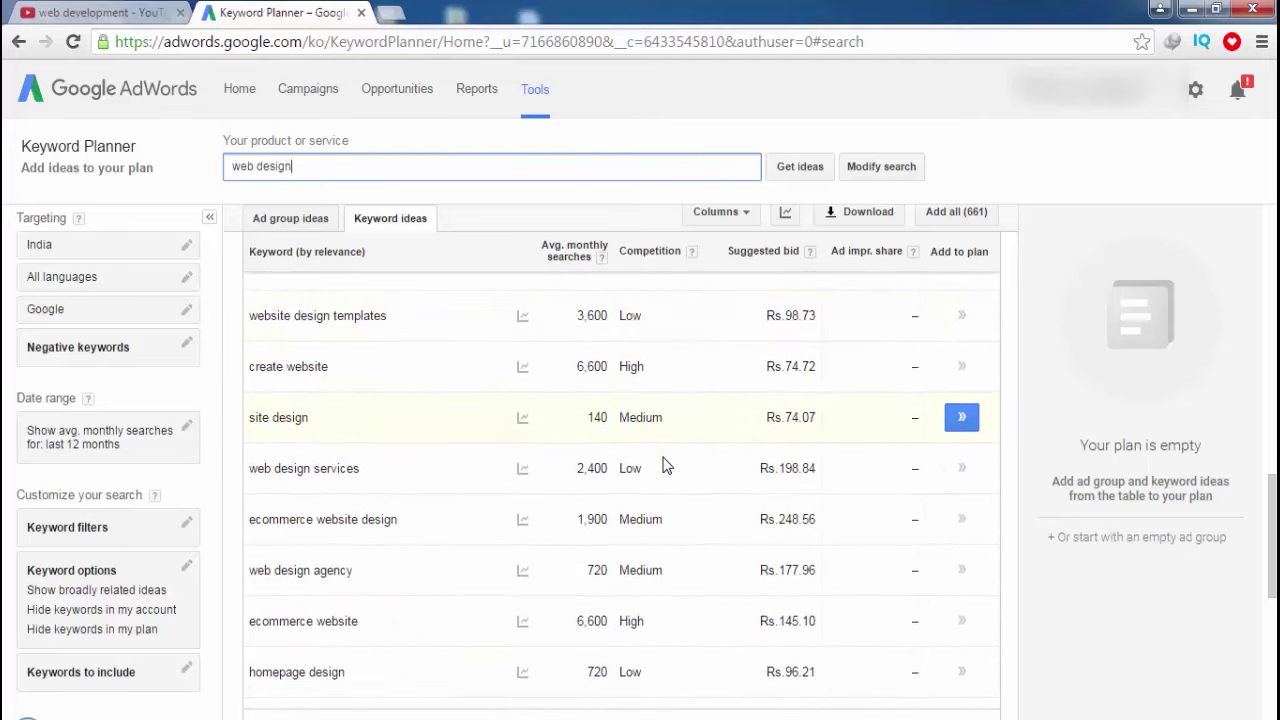
scroll(666, 450, "down", 3)
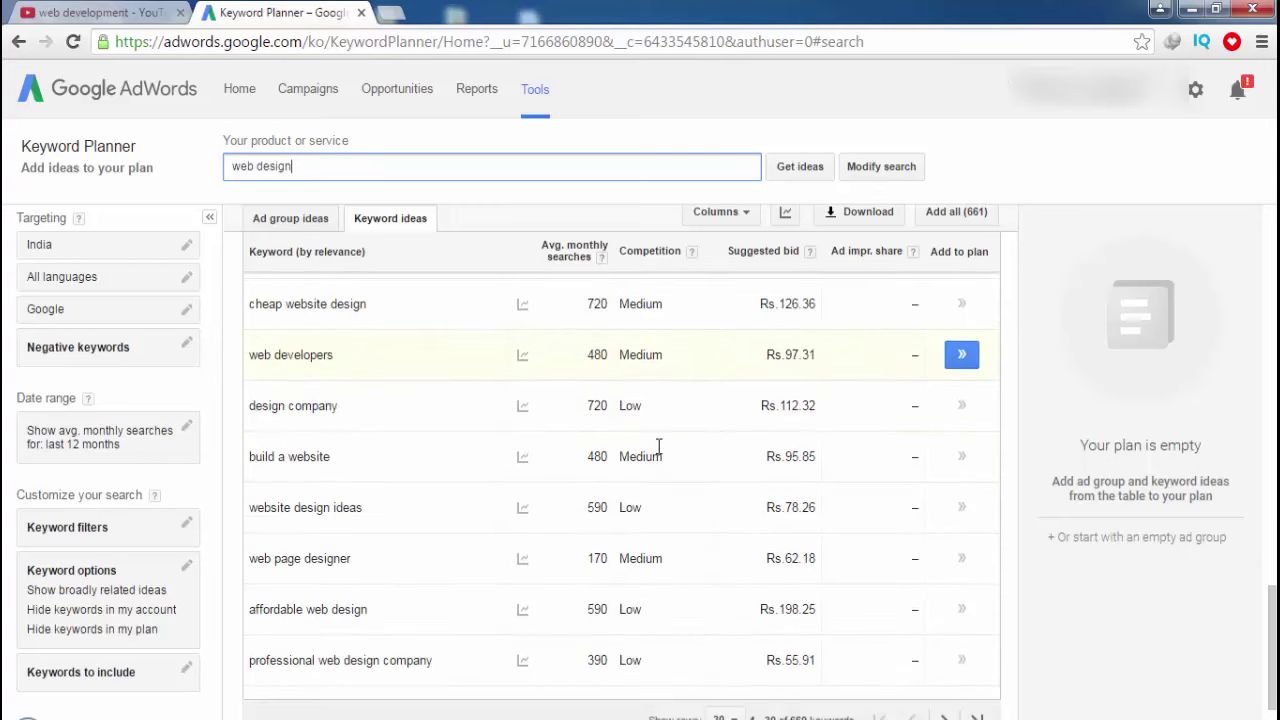
Review the "web design" keyword ideas again from "webdesign" down to "homepage design", comparing their search volume and competition
scroll(660, 453, "up", 1)
scroll(662, 450, "up", 6)
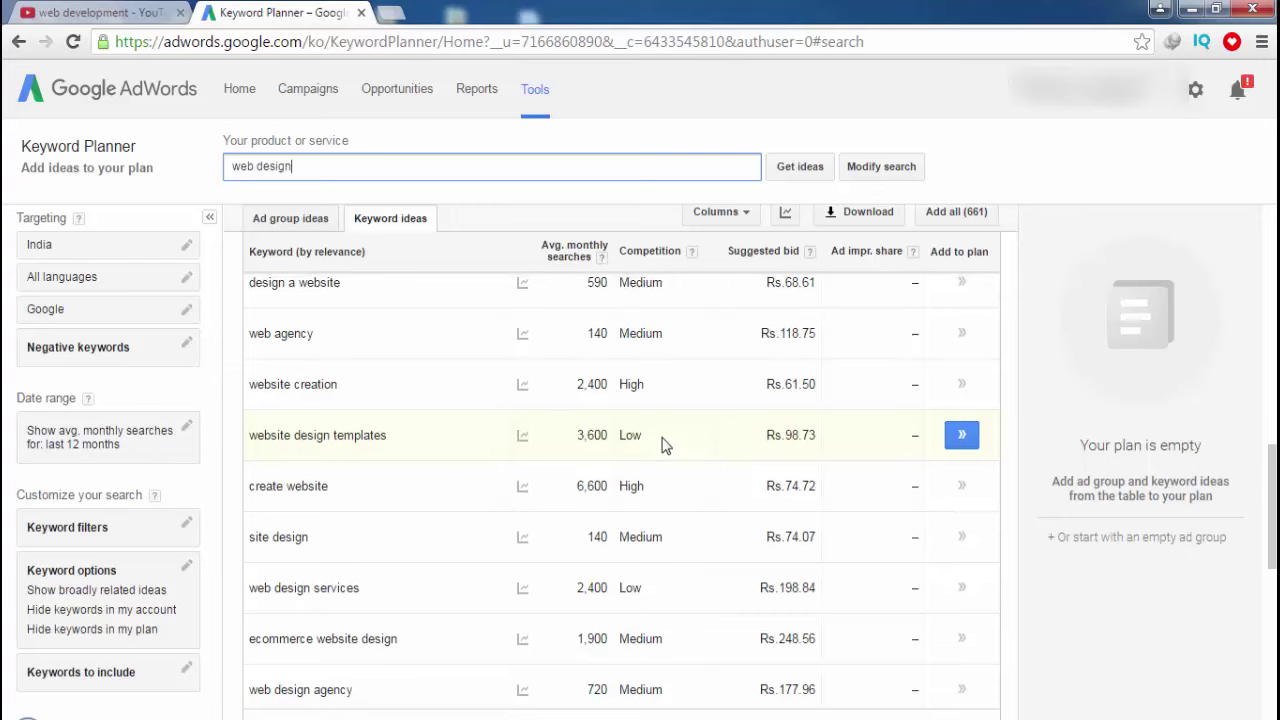
scroll(664, 440, "up", 3)
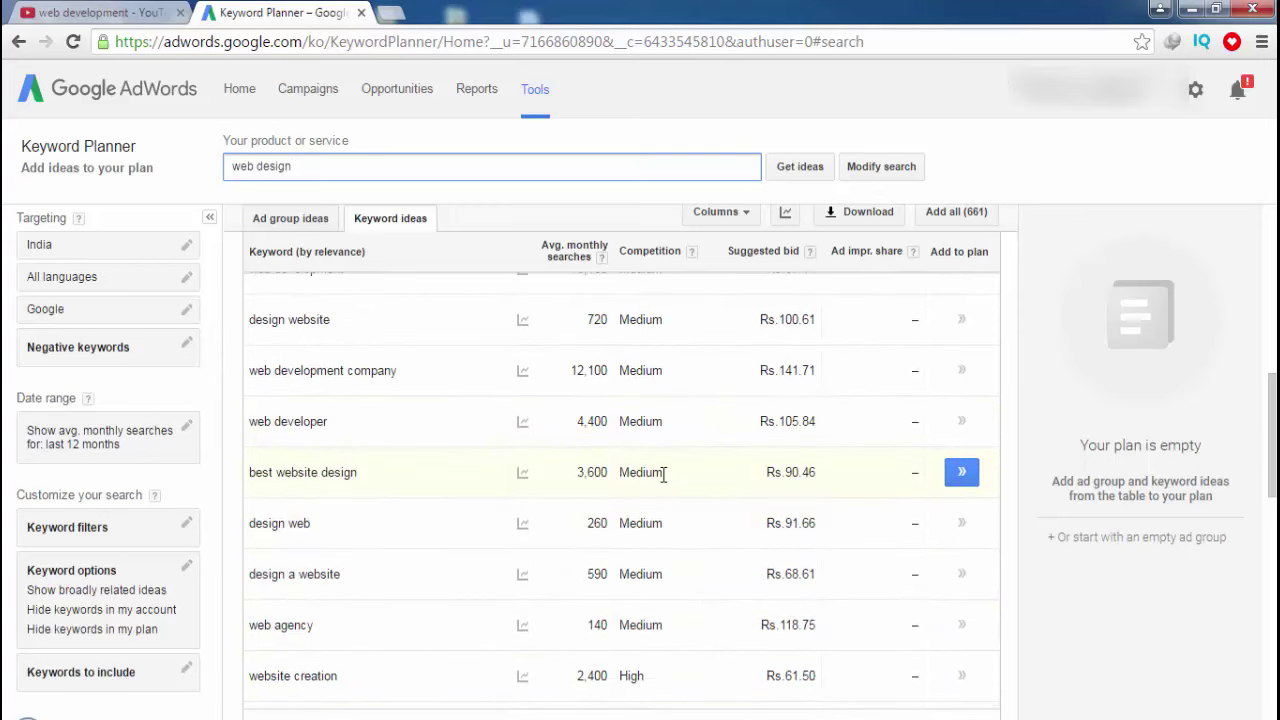
scroll(440, 520, "up", 2)
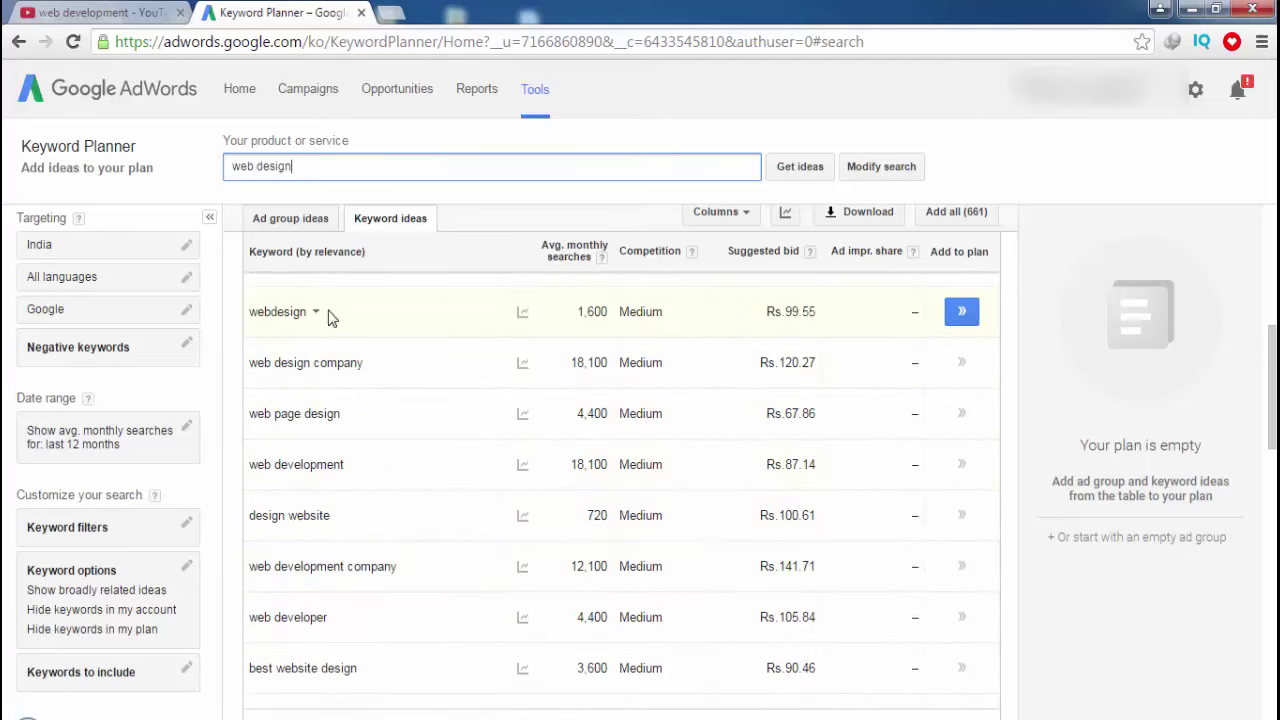
scroll(507, 478, "down", 1)
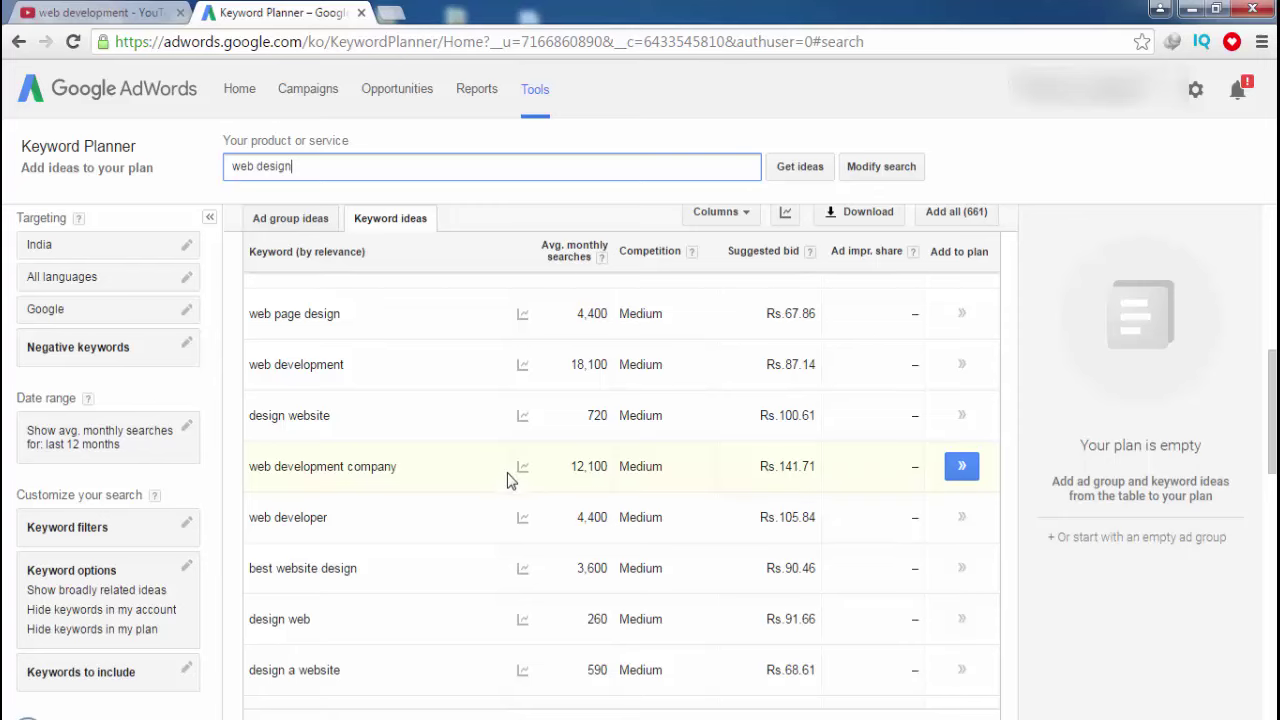
scroll(507, 478, "down", 1)
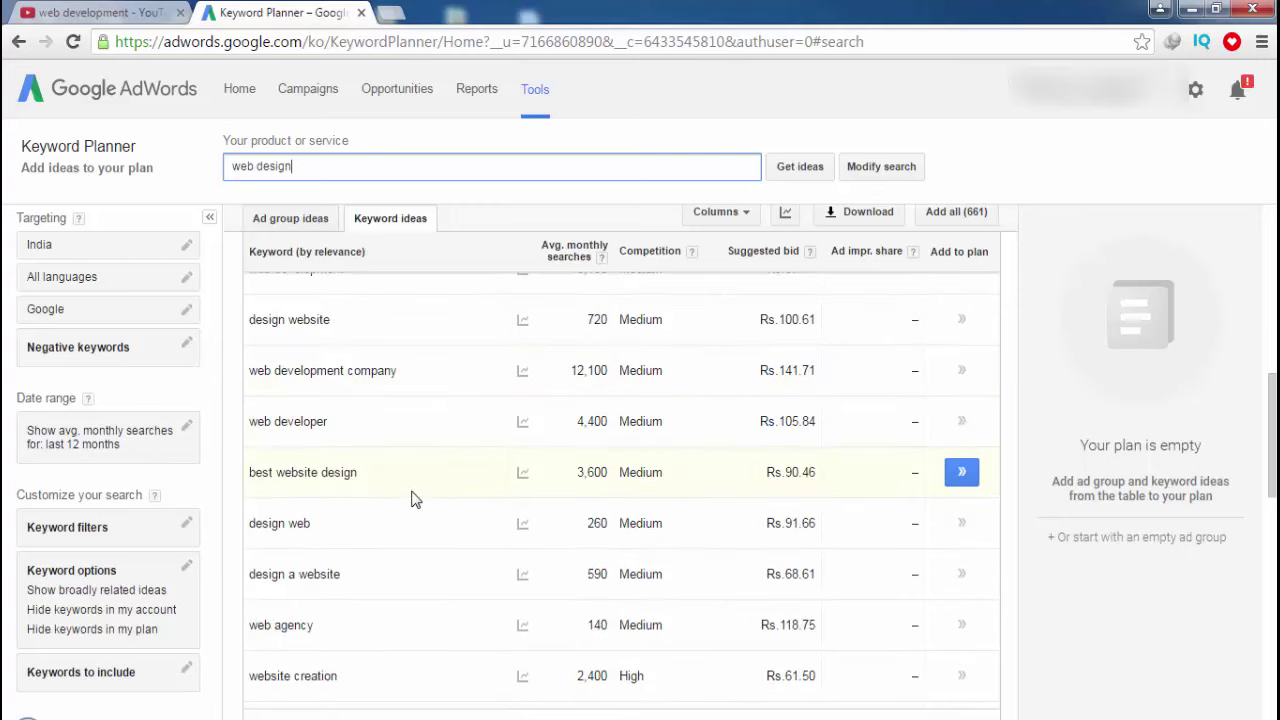
scroll(500, 476, "down", 2)
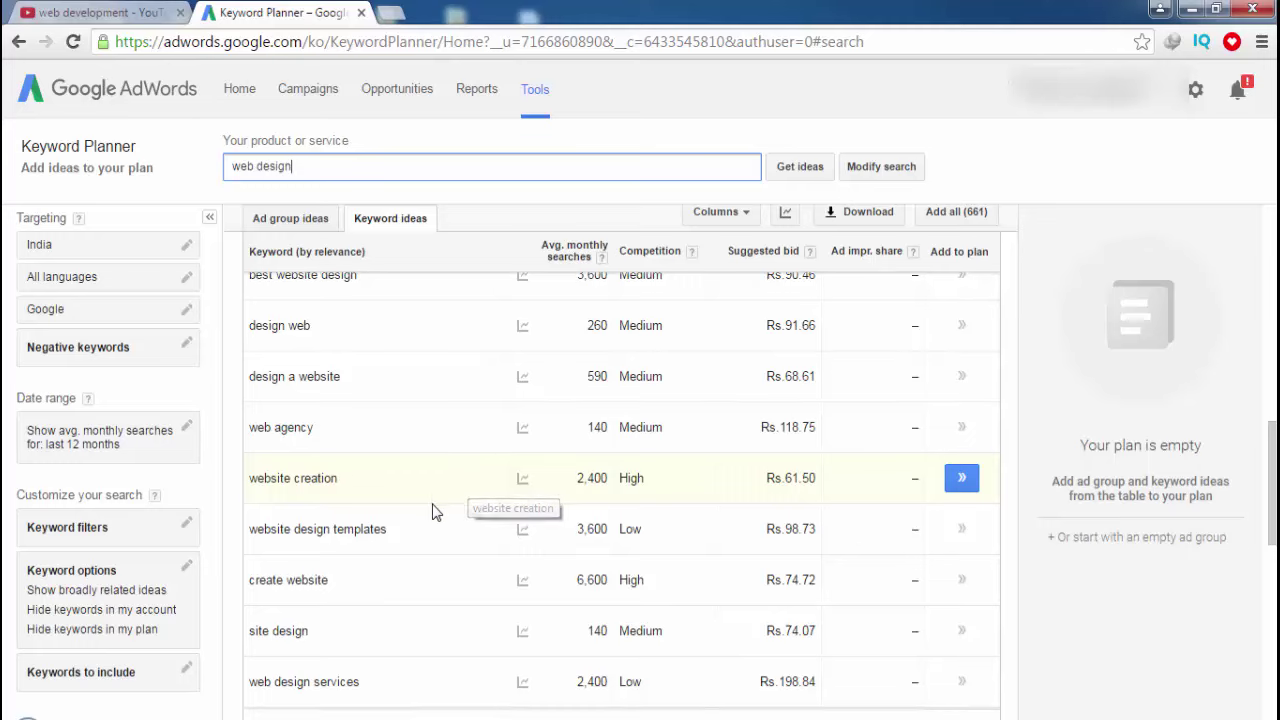
scroll(440, 500, "down", 1)
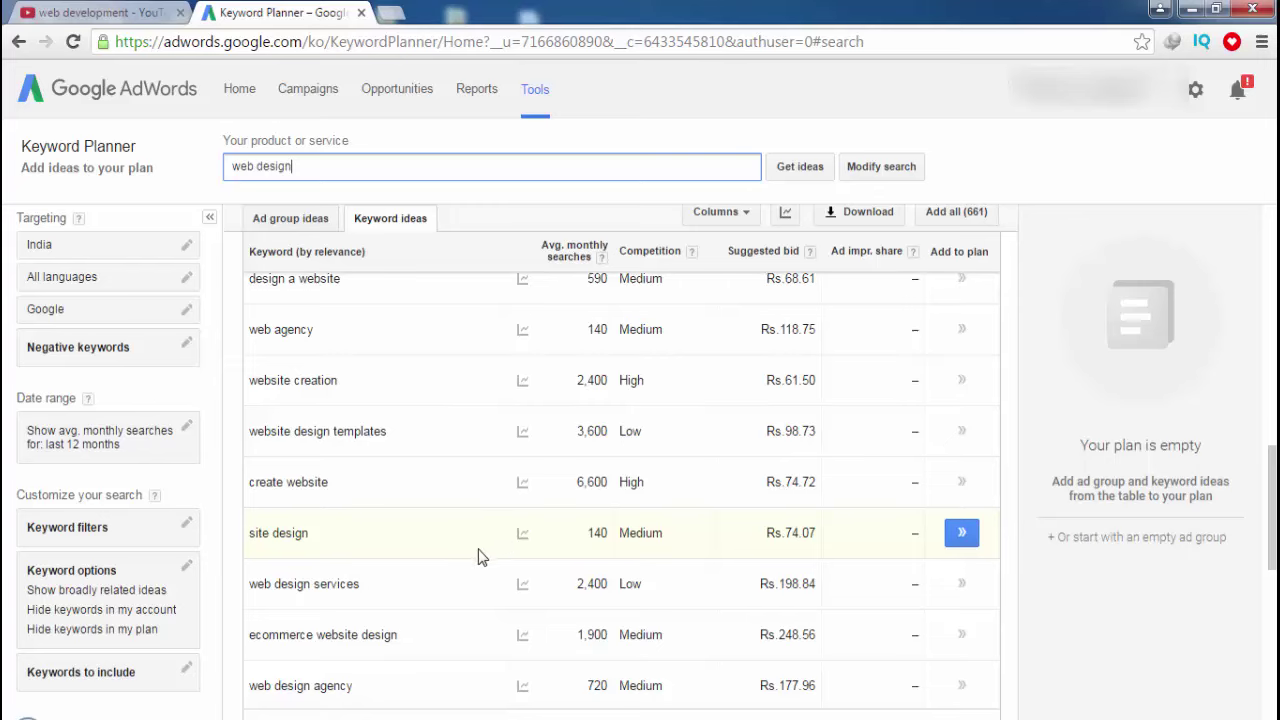
scroll(480, 555, "down", 1)
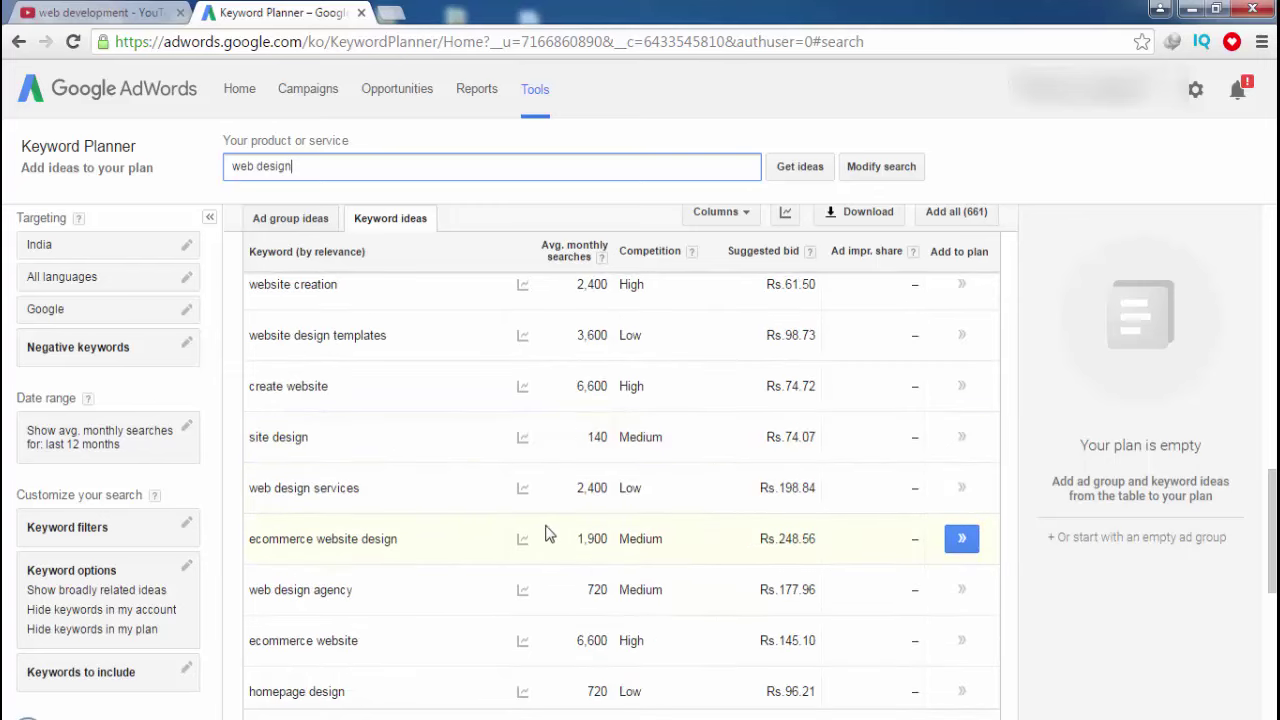
scroll(457, 323, "up", 3)
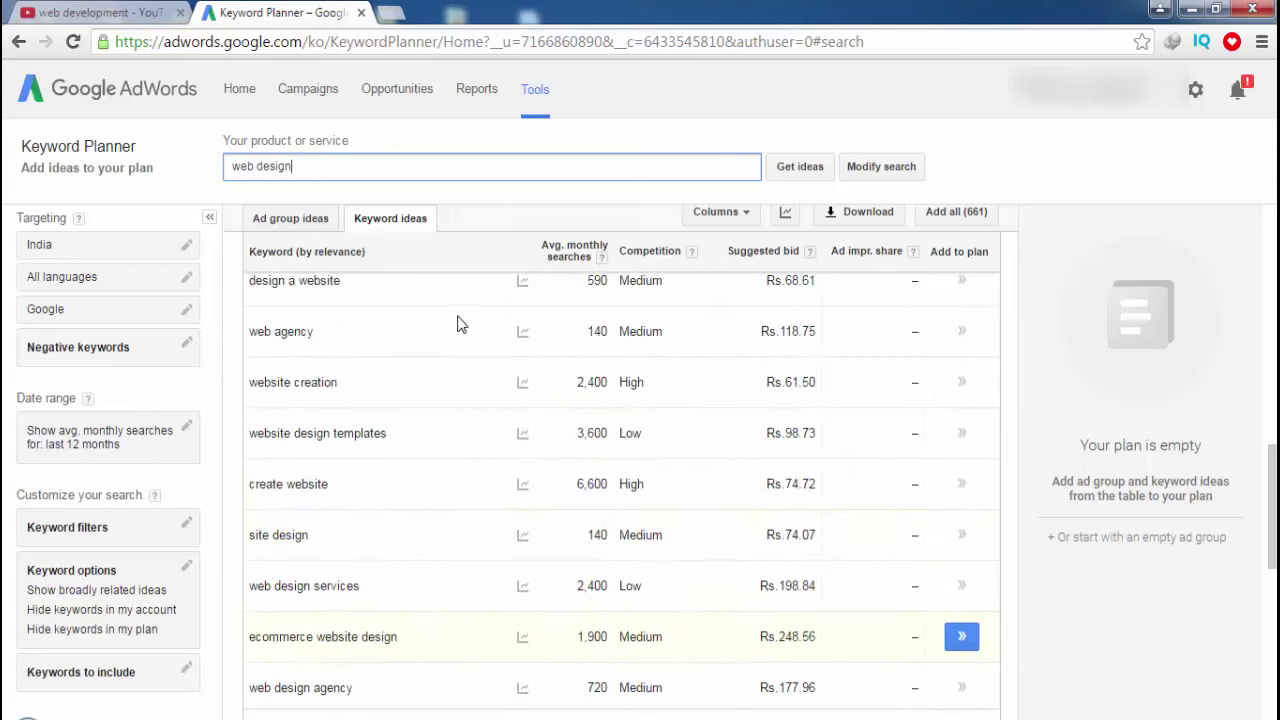
Search Google for "gmail" in a new browser tab
left_click(386, 12)
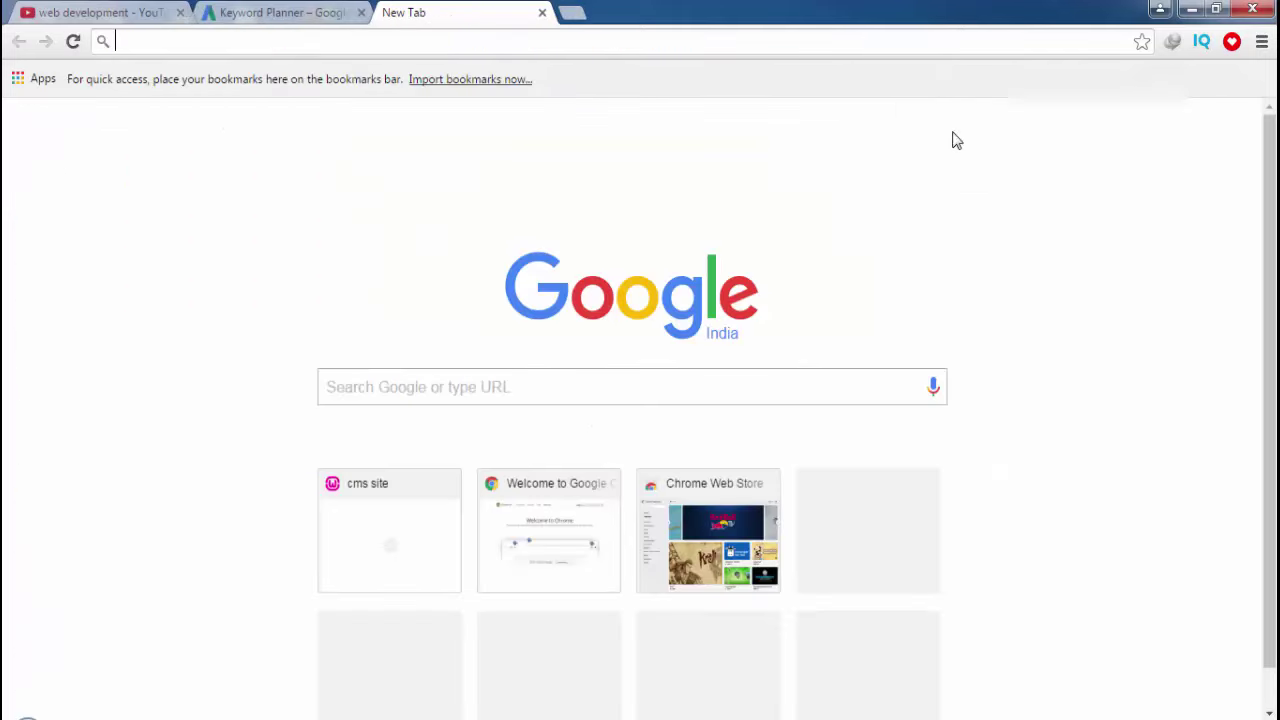
left_click(582, 395)
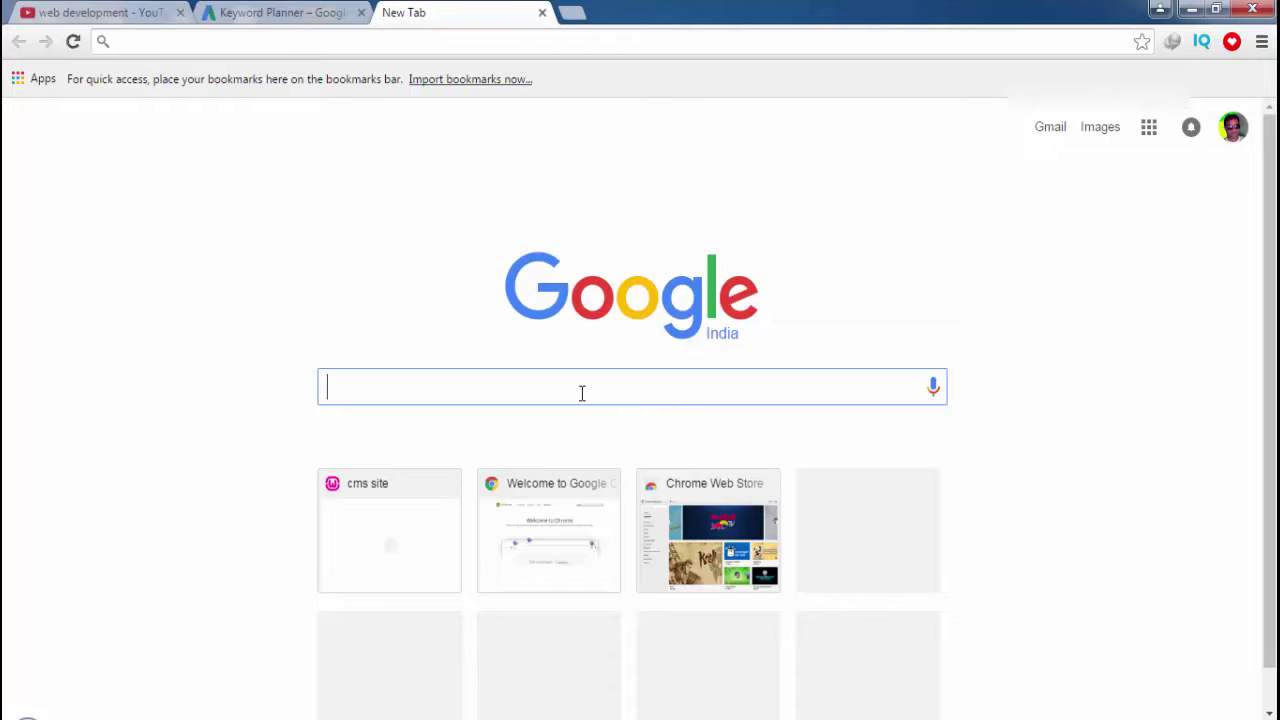
type("google keyword planner")
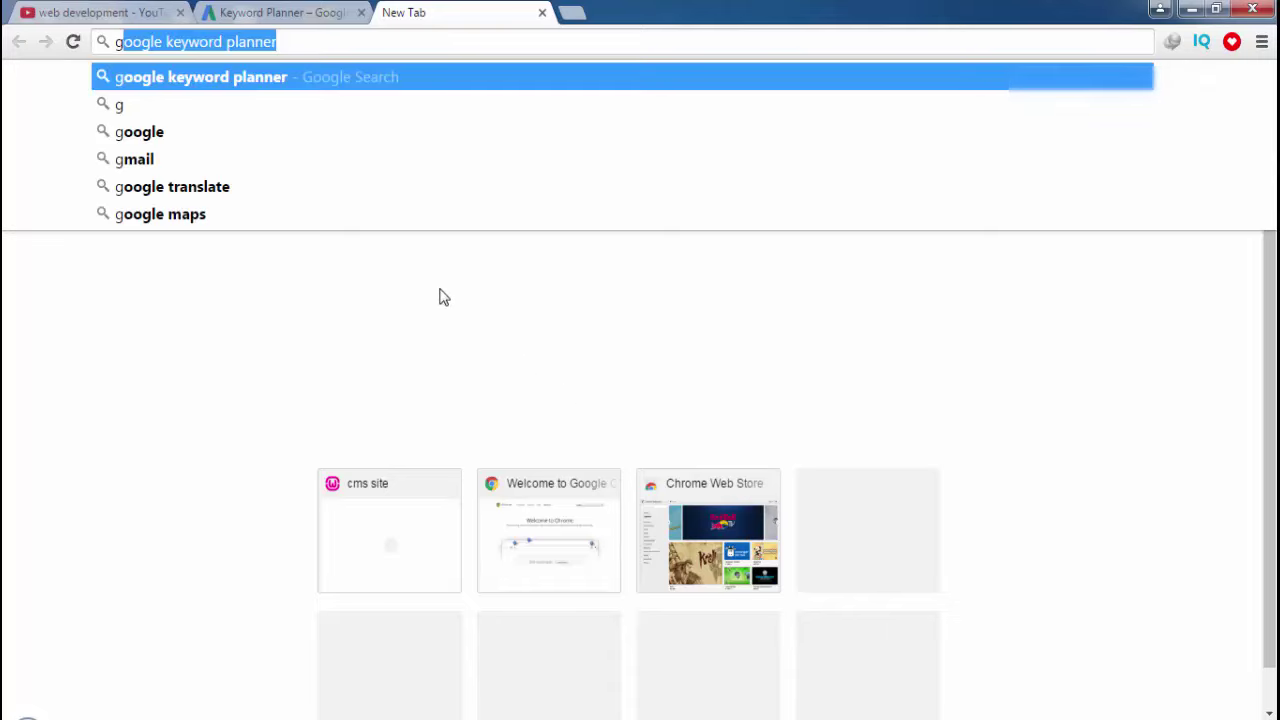
key("Return")
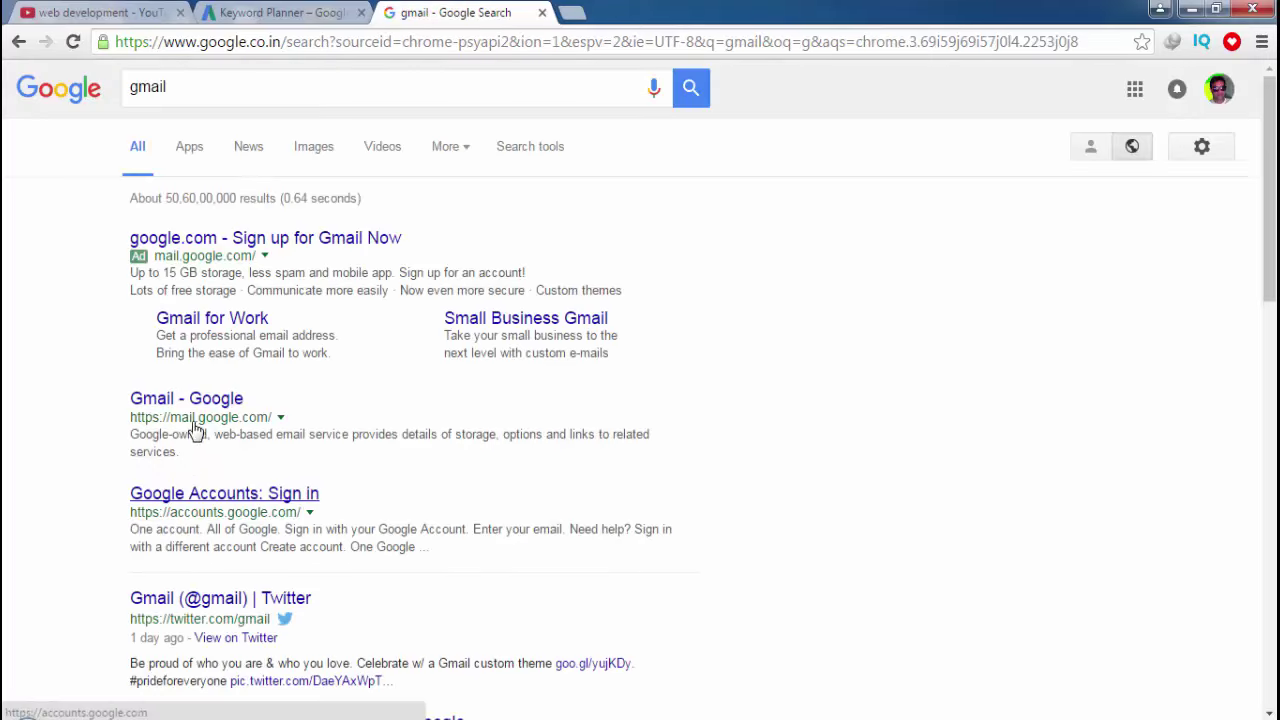
left_click(207, 402)
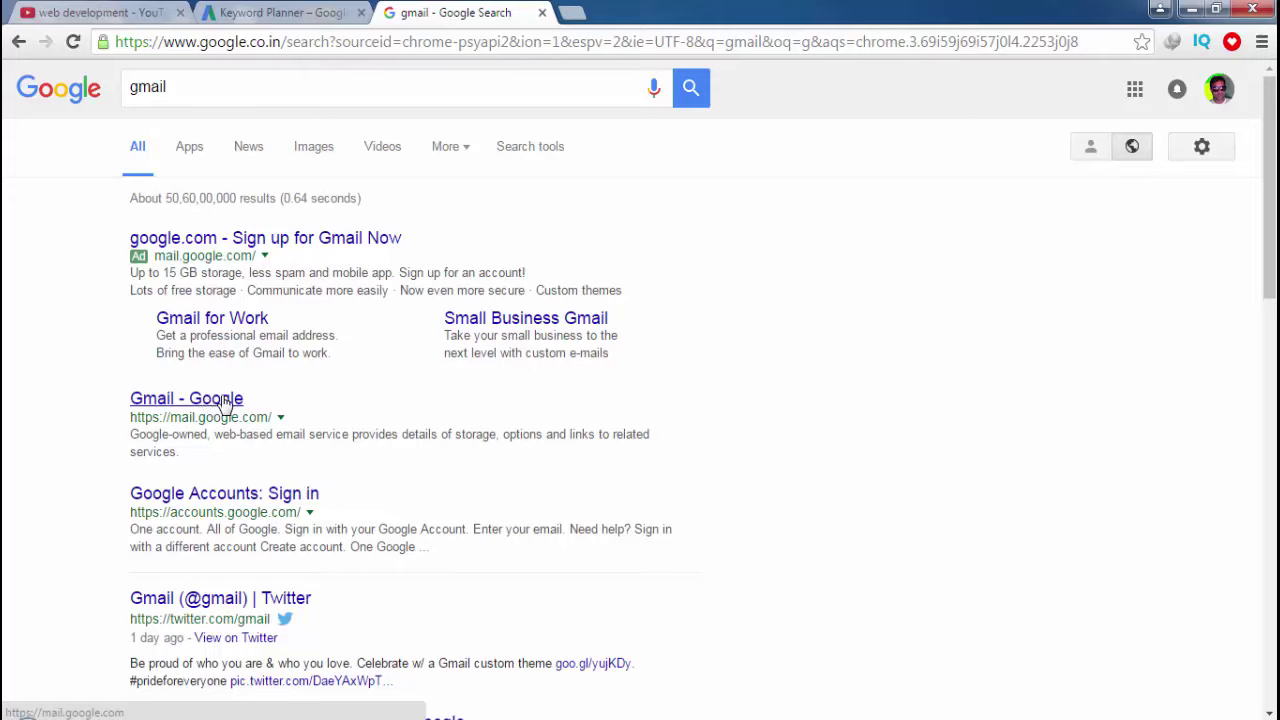
Sign out of the current Google account and close the Keyword Planner page
left_click(1135, 90)
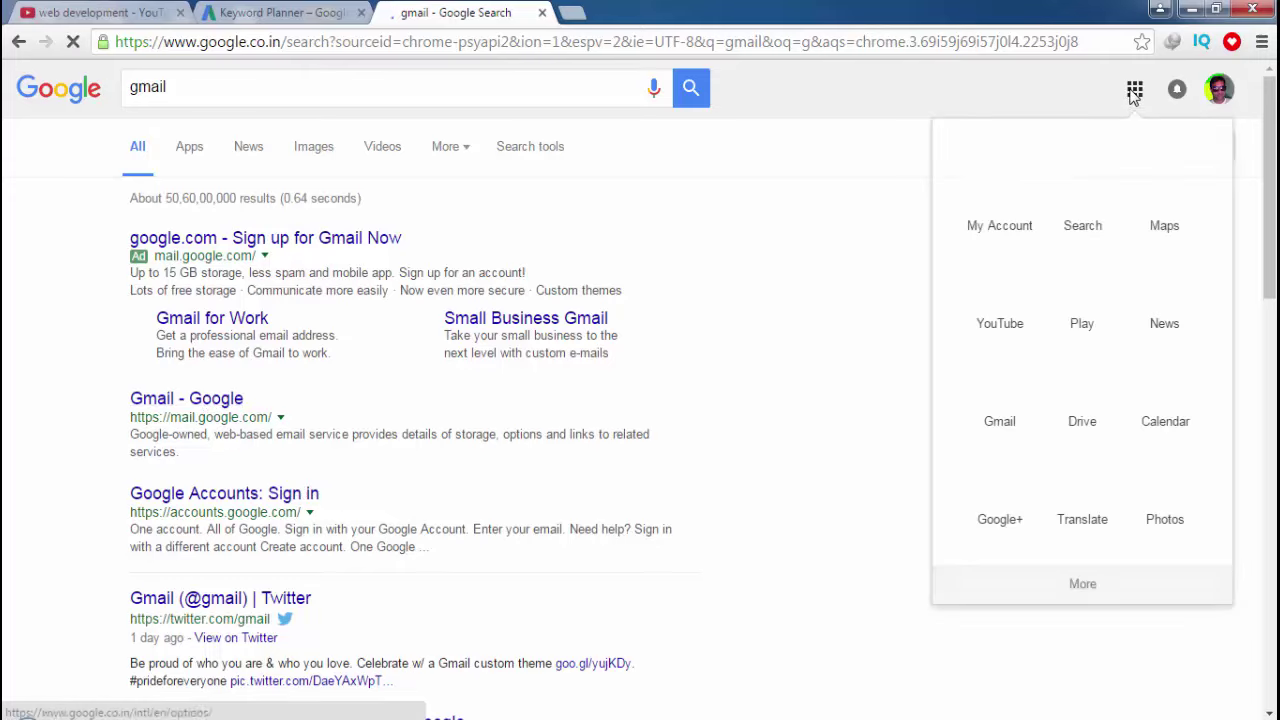
left_click(1219, 91)
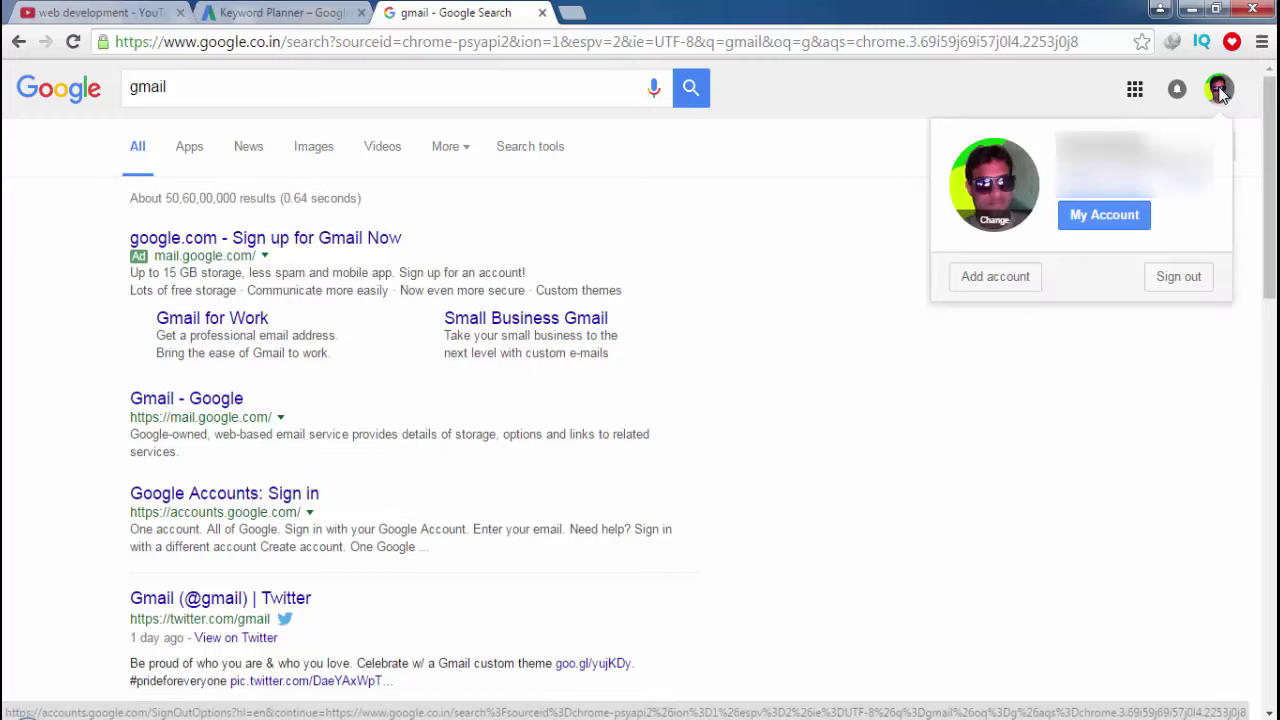
left_click(1178, 278)
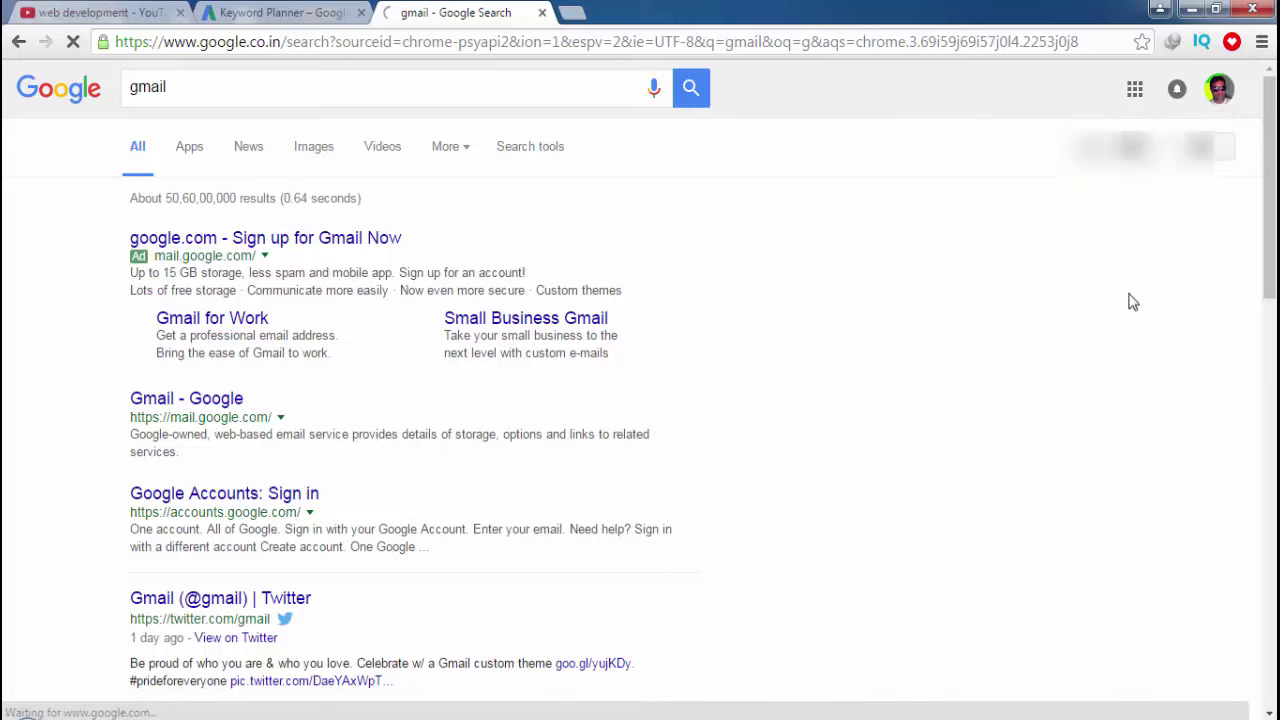
left_click(361, 13)
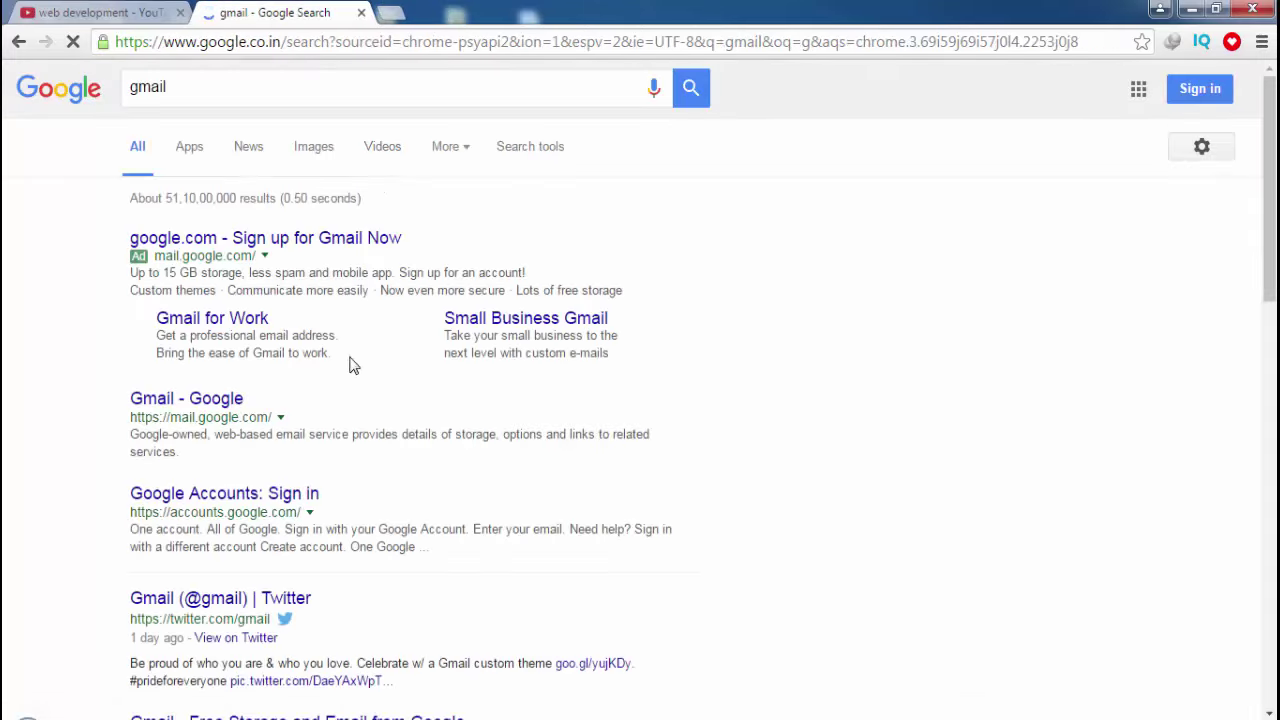
Open the Gmail sign-in page and remove the saved account from the account chooser
left_click(1139, 90)
left_click(993, 395)
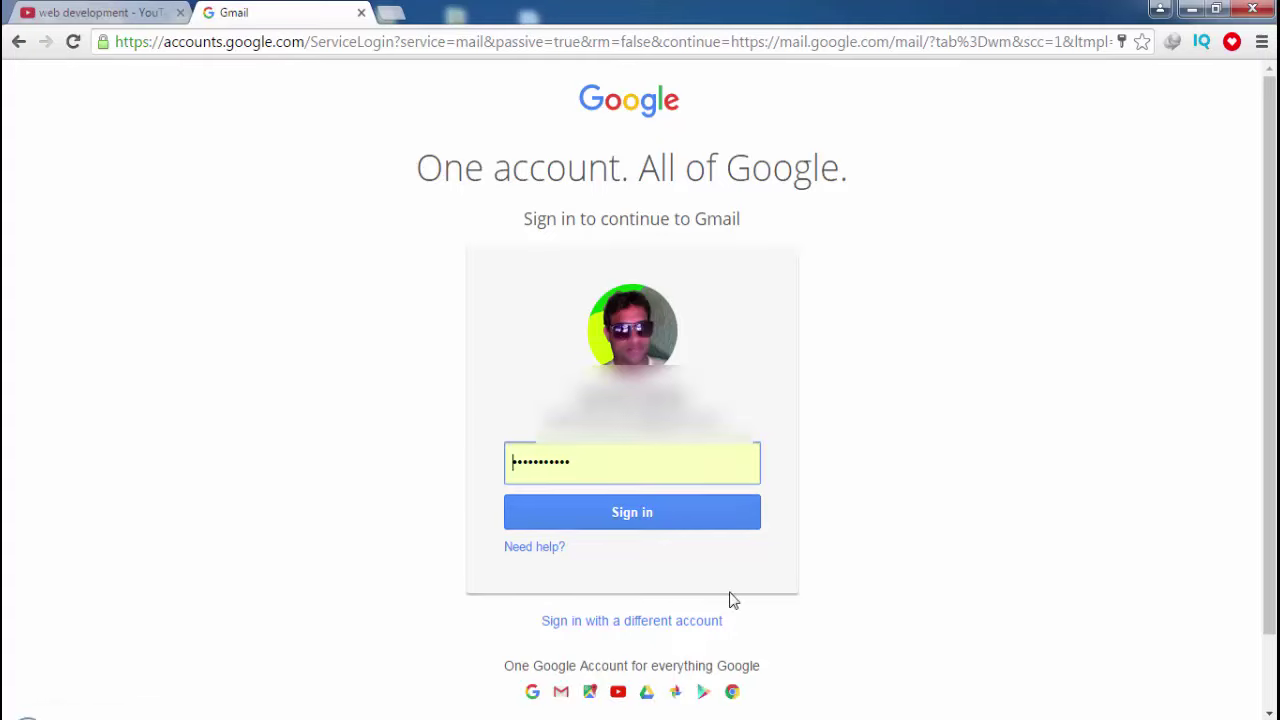
left_click(668, 624)
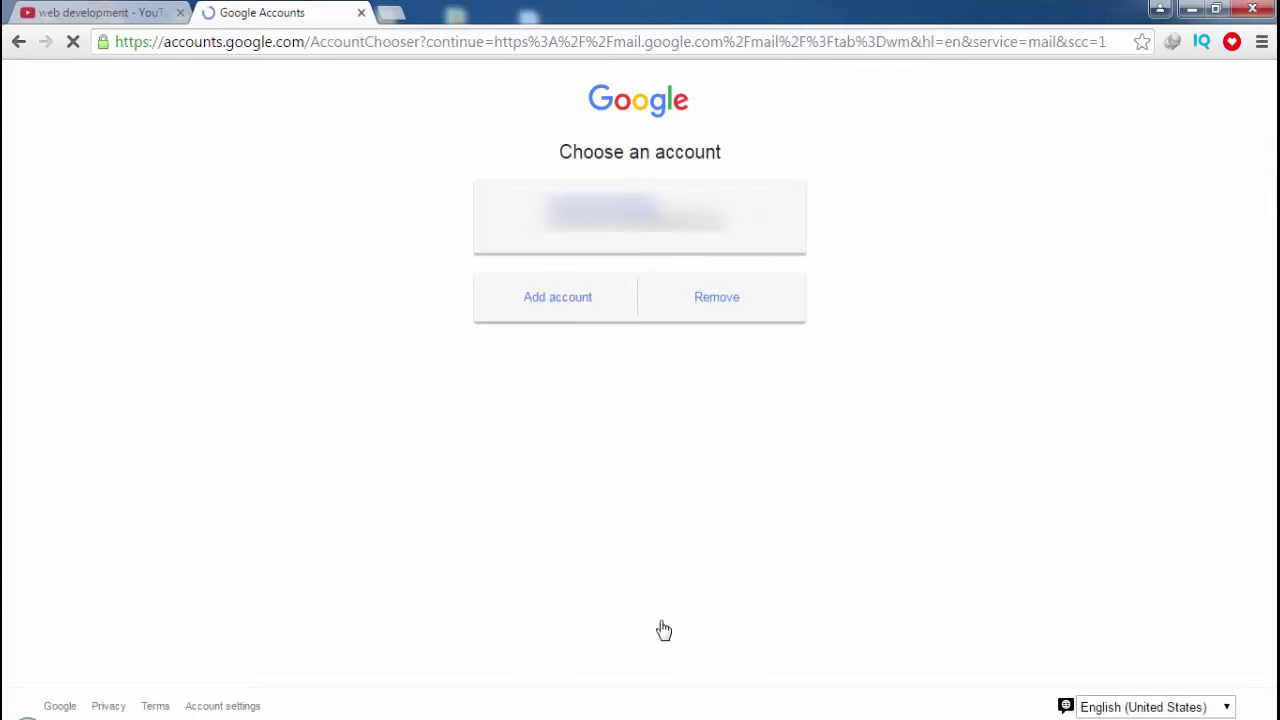
left_click(727, 315)
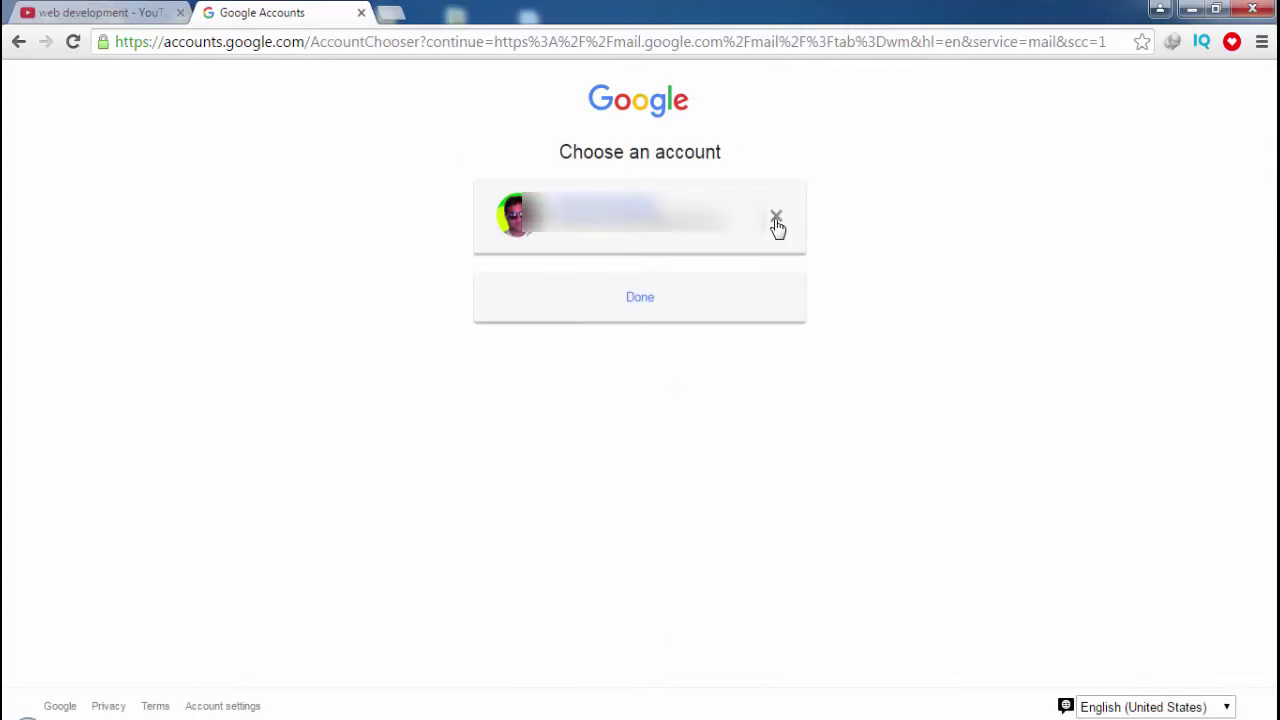
left_click(775, 222)
left_click(651, 283)
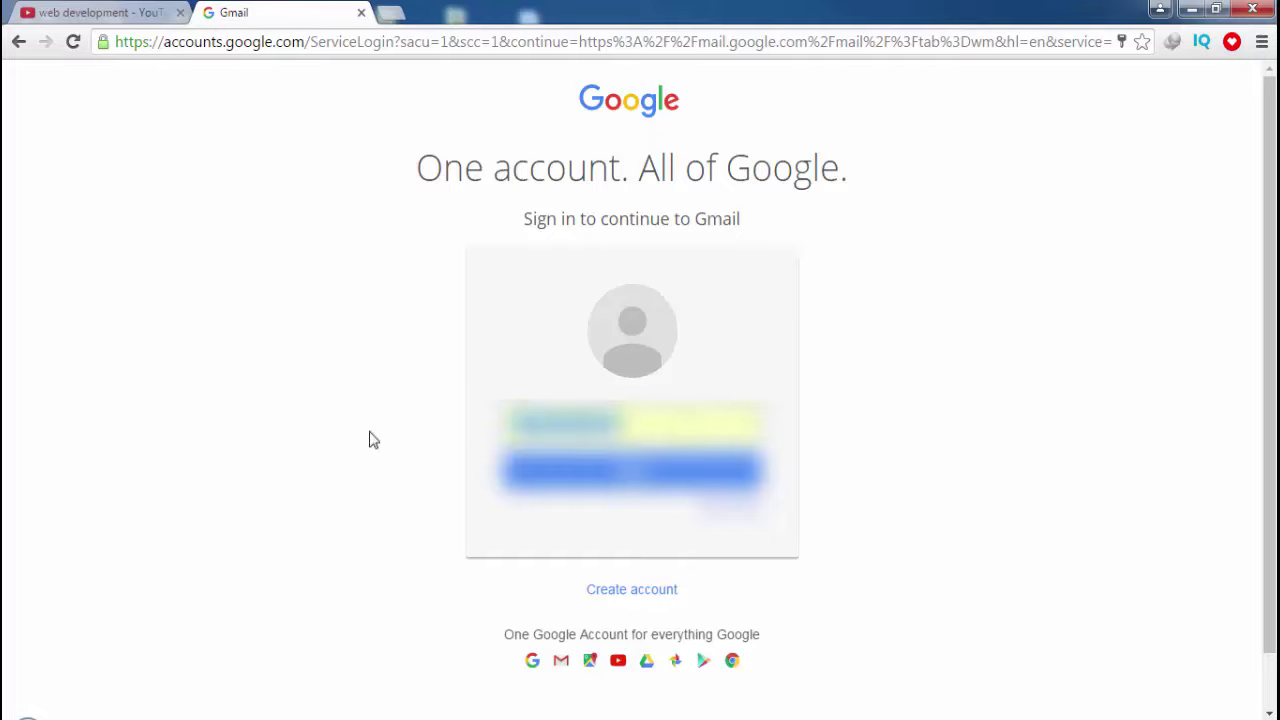
Clear the prefilled email from the sign-in form and open the Google account creation form
key("BackSpace")
left_click(840, 445)
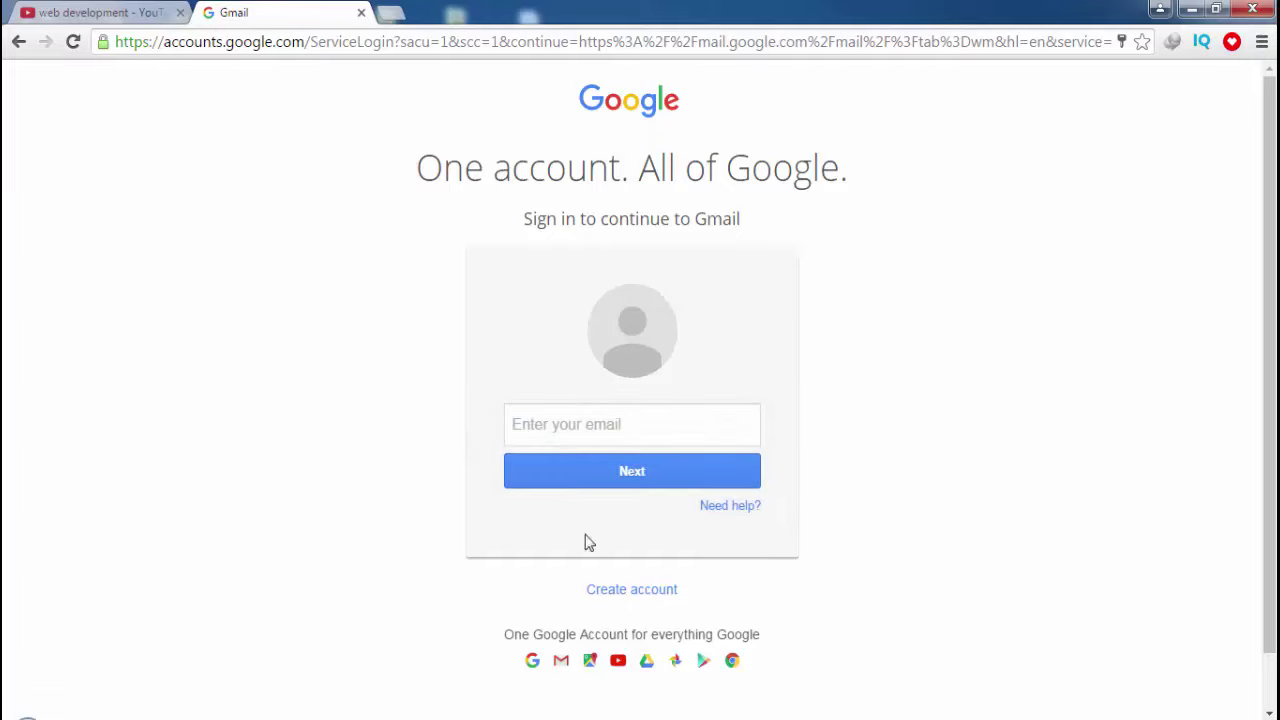
left_click(630, 594)
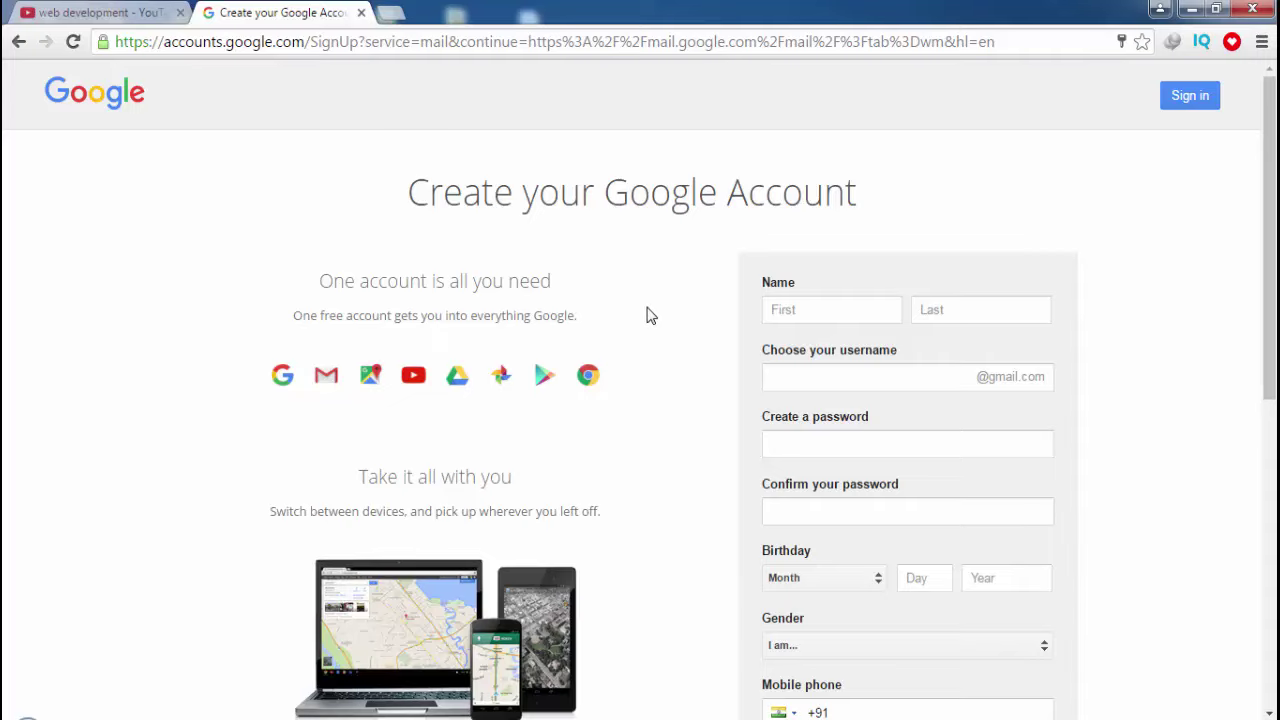
Examine the first and last name fields of the Google account creation form
left_click(853, 312)
left_click(962, 309)
left_click(804, 314)
left_click(988, 310)
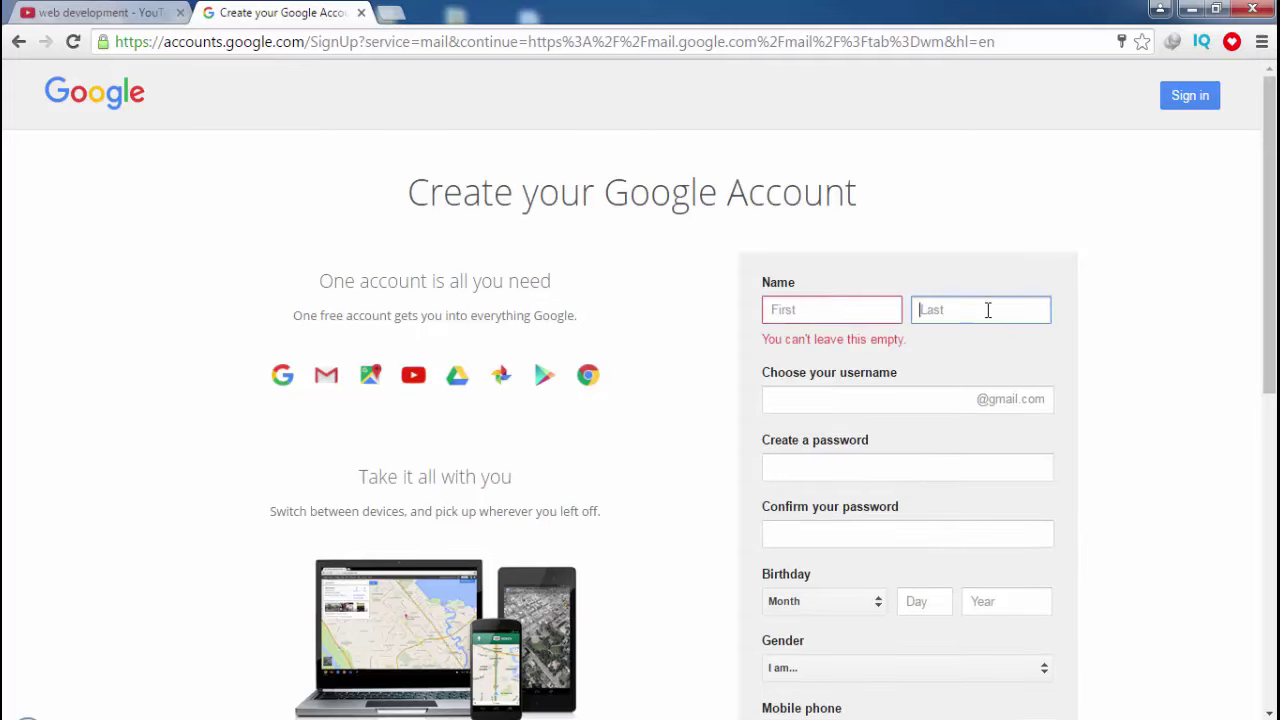
left_click(847, 310)
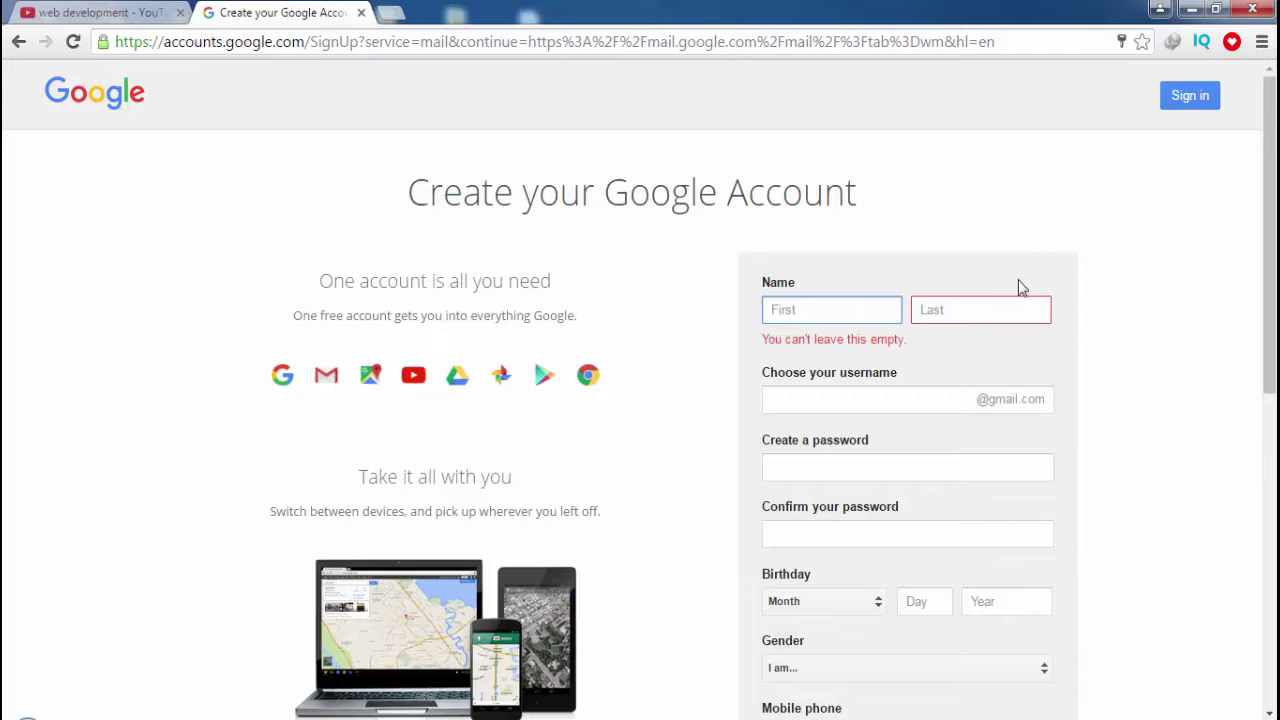
left_click(978, 311)
left_click(861, 312)
left_click(971, 320)
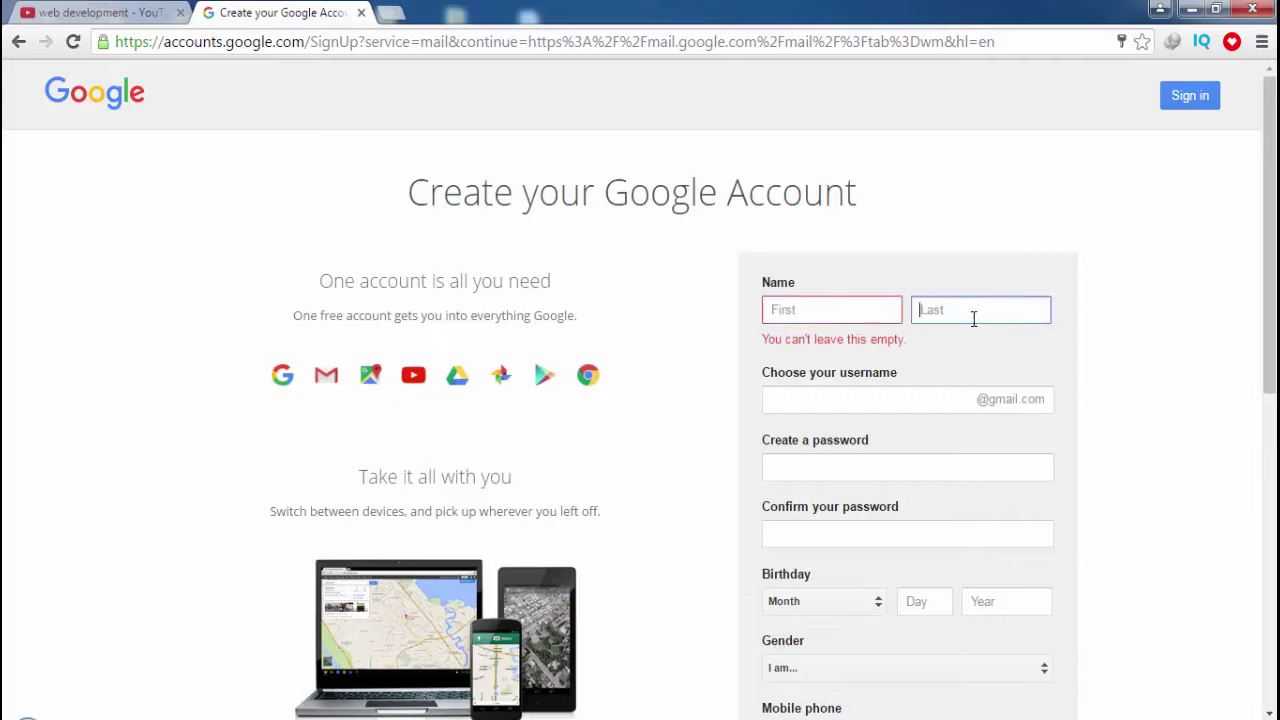
Review the Google account creation form from the name fields down to the mobile phone and verification fields
left_click(840, 304)
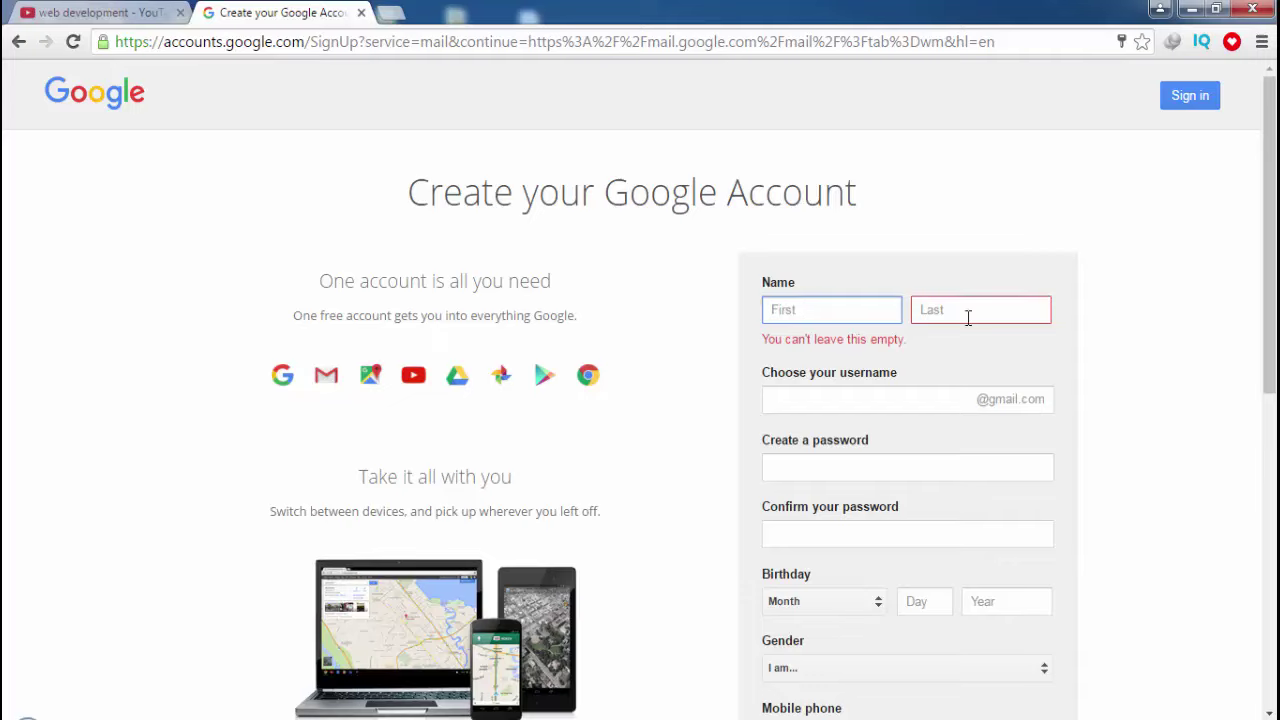
left_click(970, 318)
left_click(824, 315)
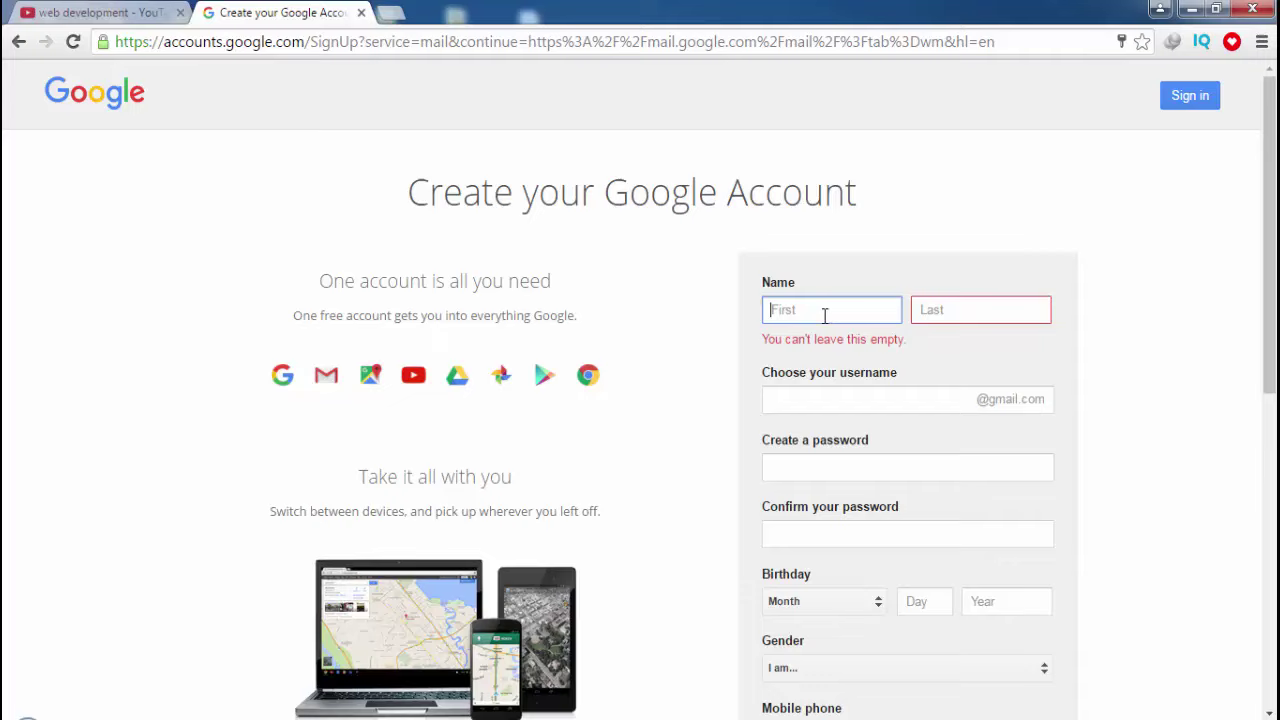
left_click(988, 309)
left_click(847, 307)
left_click(958, 311)
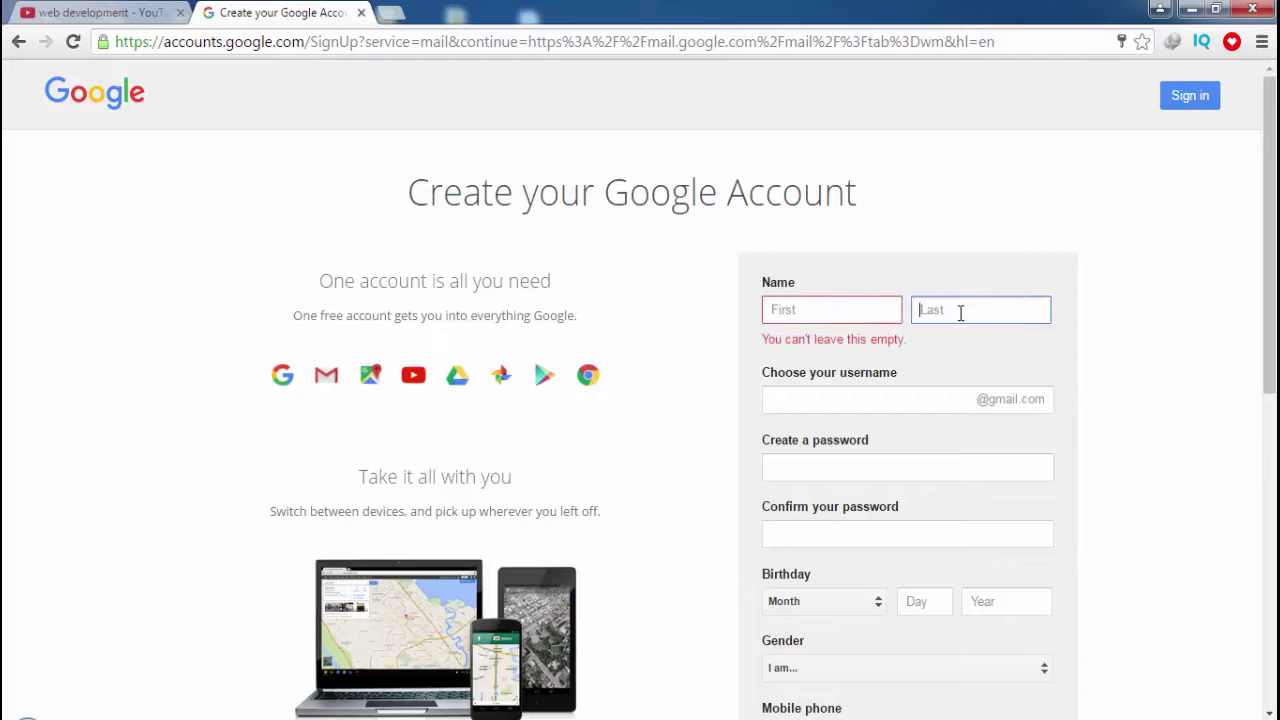
left_click(815, 315)
left_click(993, 315)
left_click(830, 319)
scroll(849, 331, "down", 3)
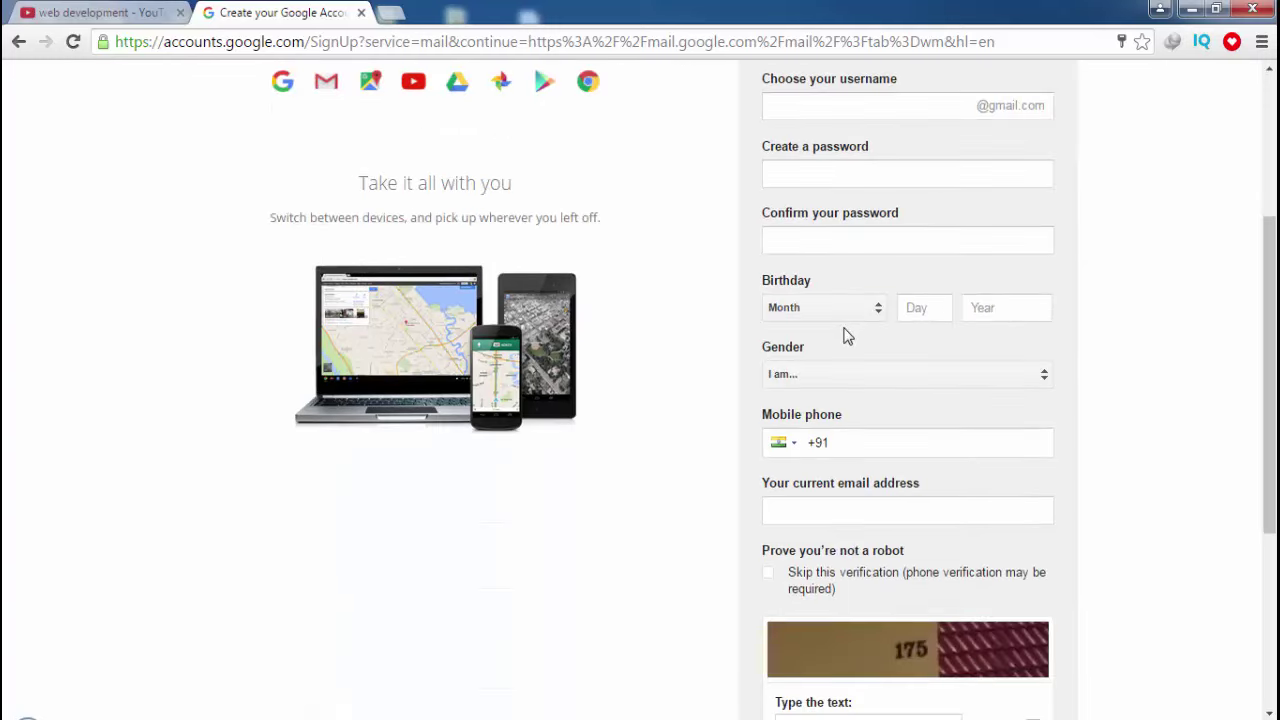
scroll(845, 335, "up", 3)
scroll(845, 336, "up", 1)
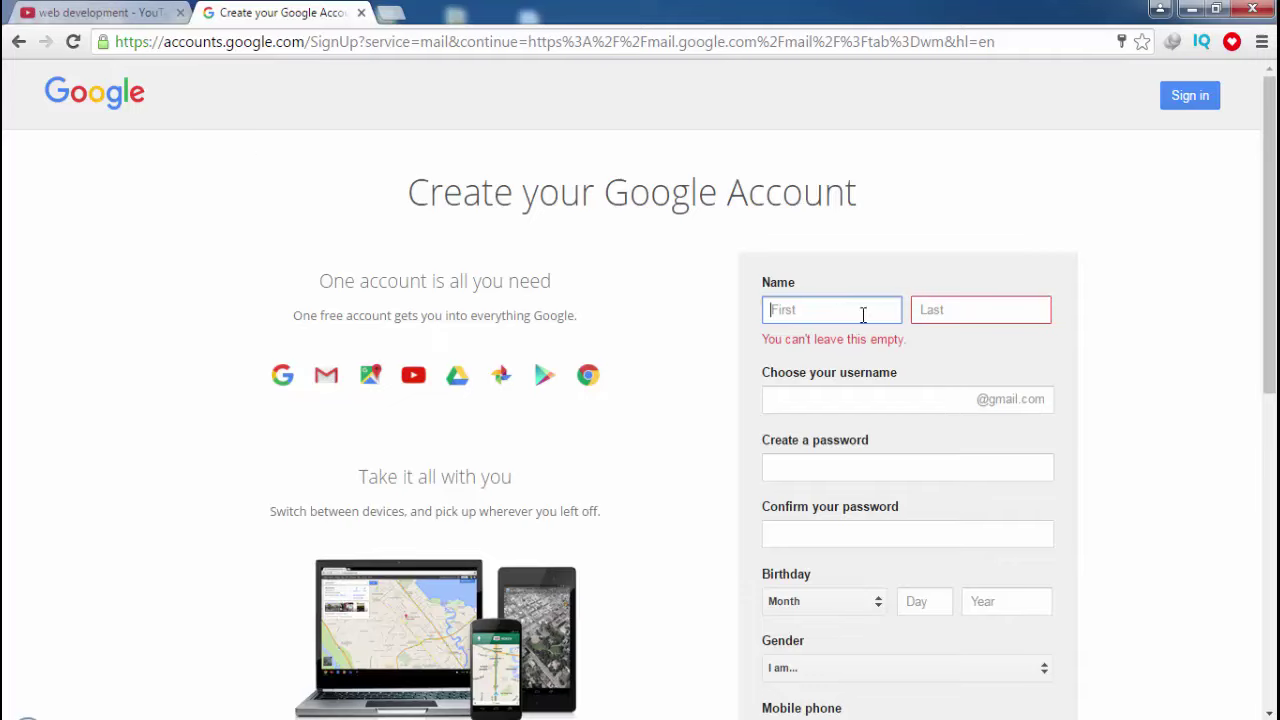
left_click(960, 316)
left_click(833, 318)
left_click(979, 309)
left_click(826, 302)
scroll(911, 454, "down", 3)
left_click(823, 443)
scroll(826, 447, "up", 1)
left_click(112, 10)
left_click(255, 12)
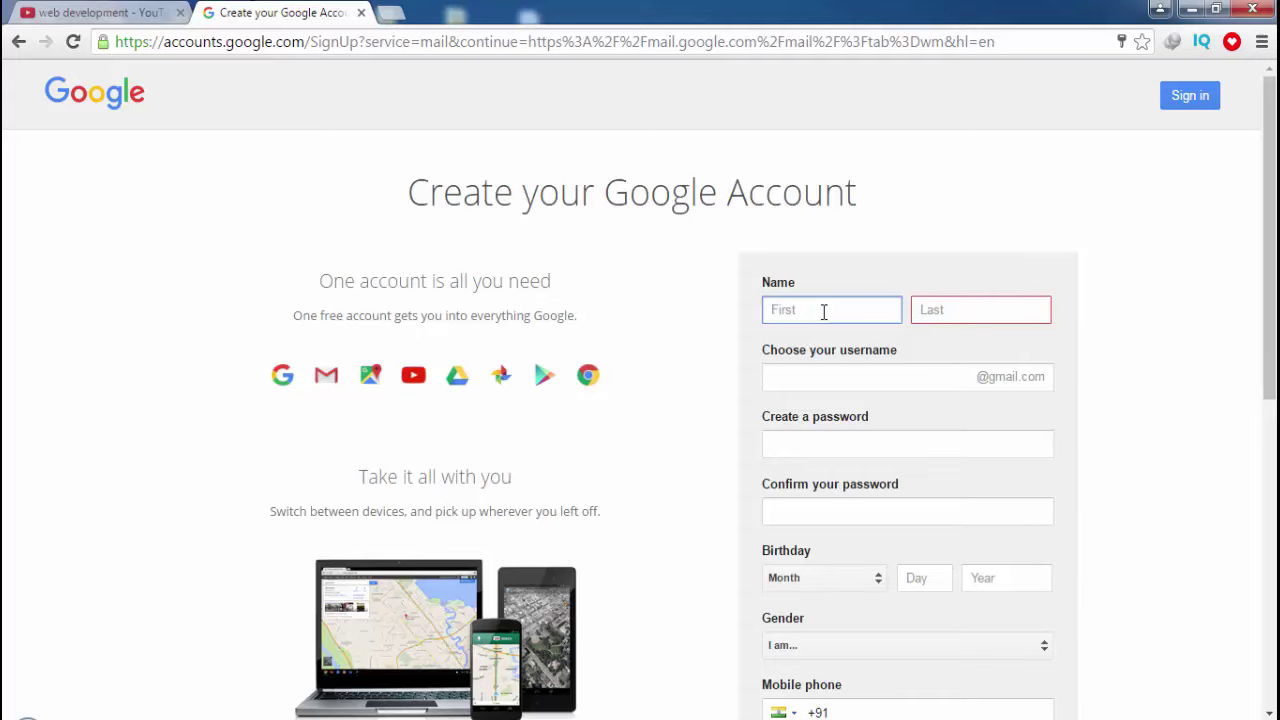
left_click(958, 310)
left_click(813, 313)
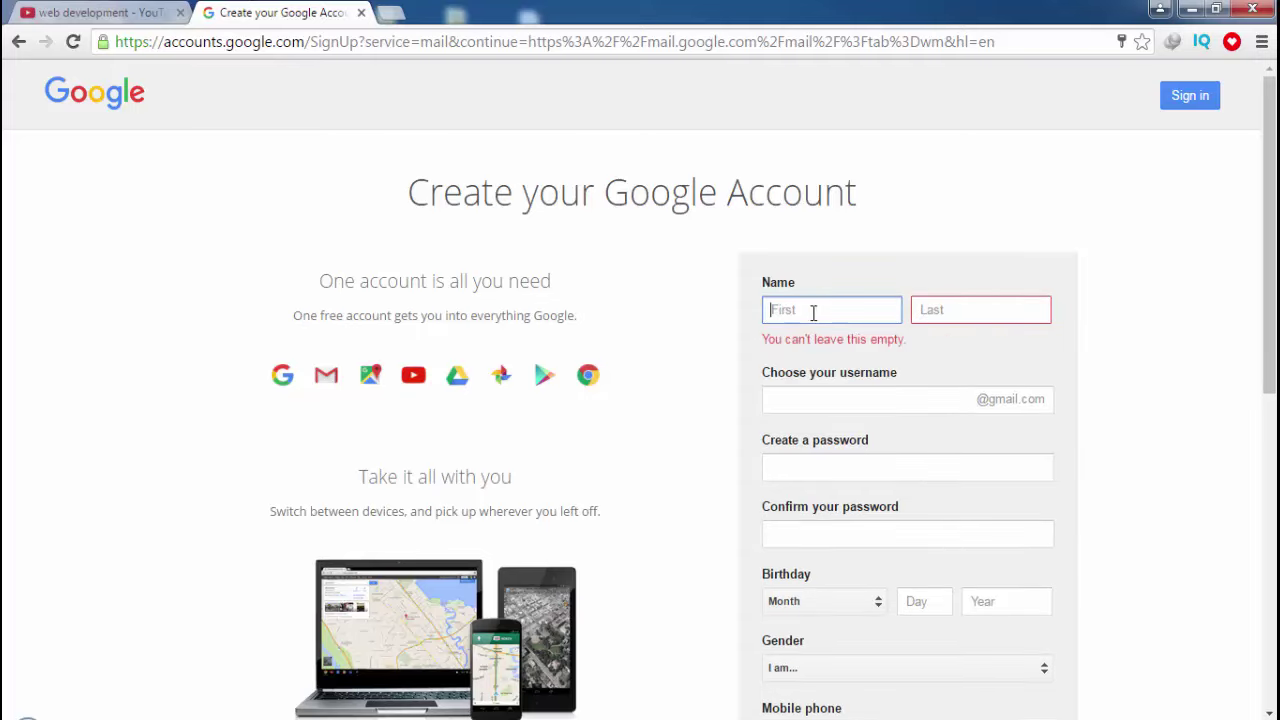
left_click(957, 317)
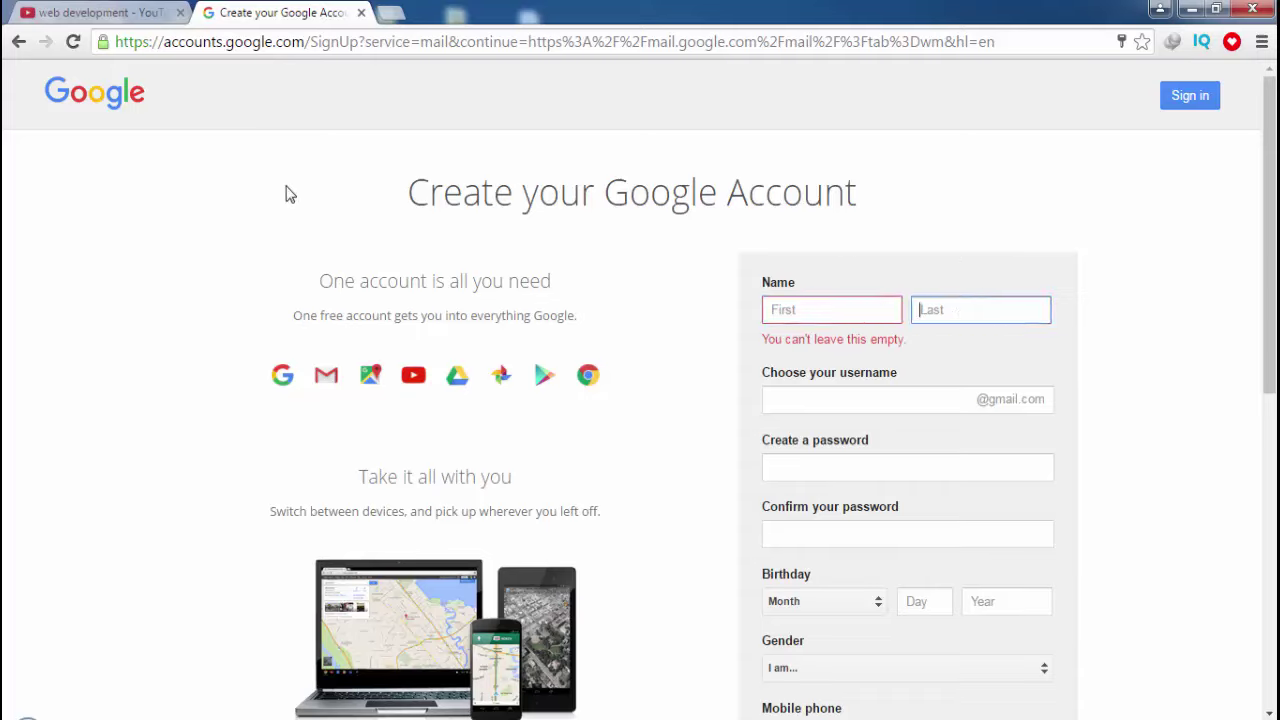
left_click(840, 314)
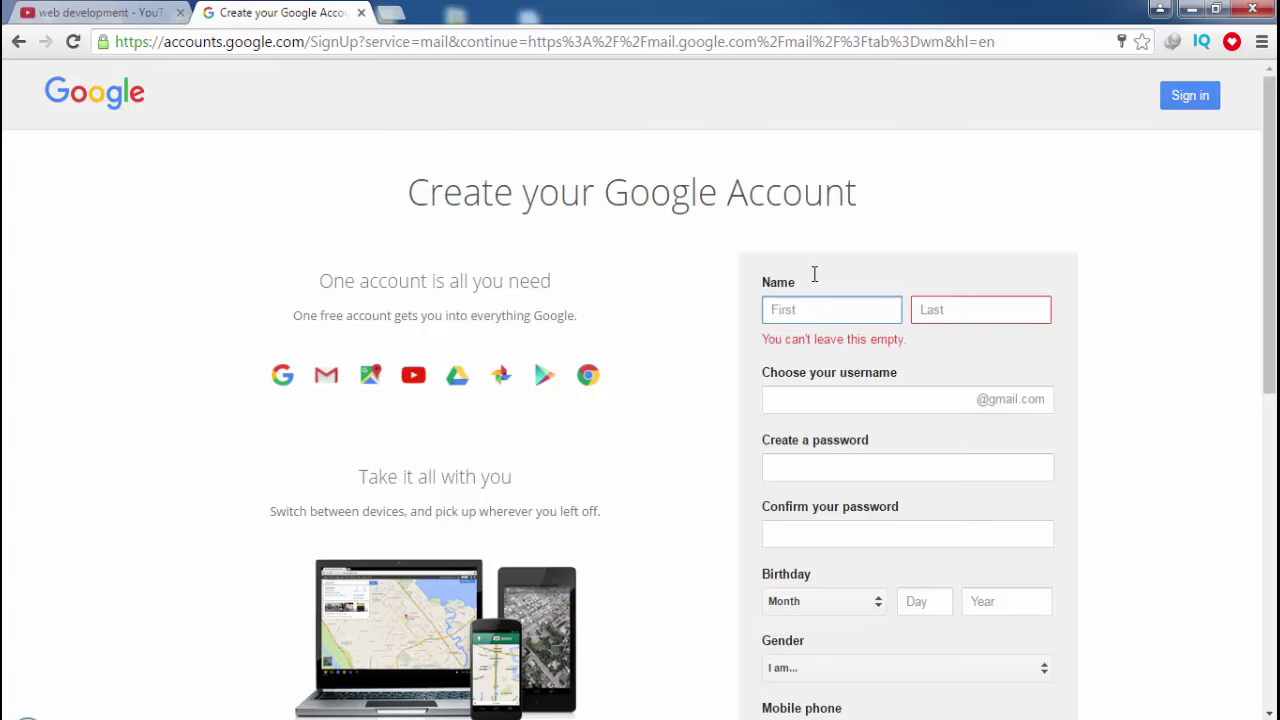
Switch to the open YouTube page and sign out of the current account
left_click(80, 8)
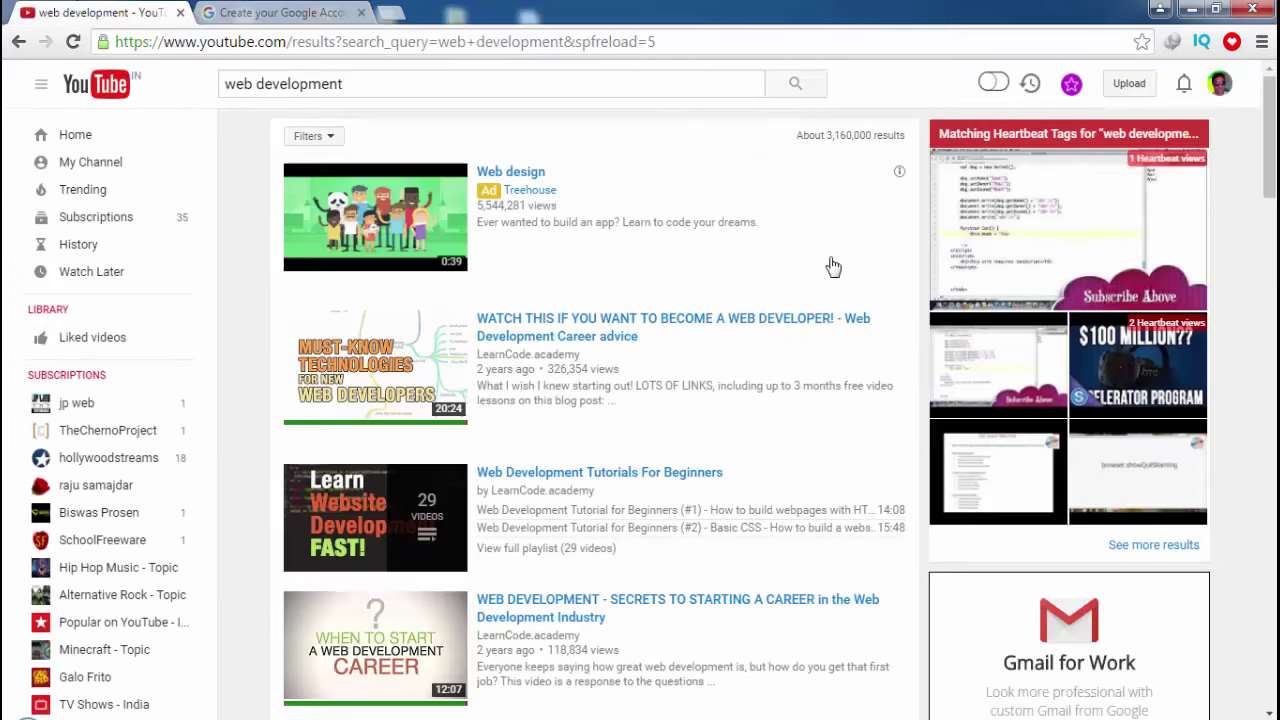
left_click(1222, 88)
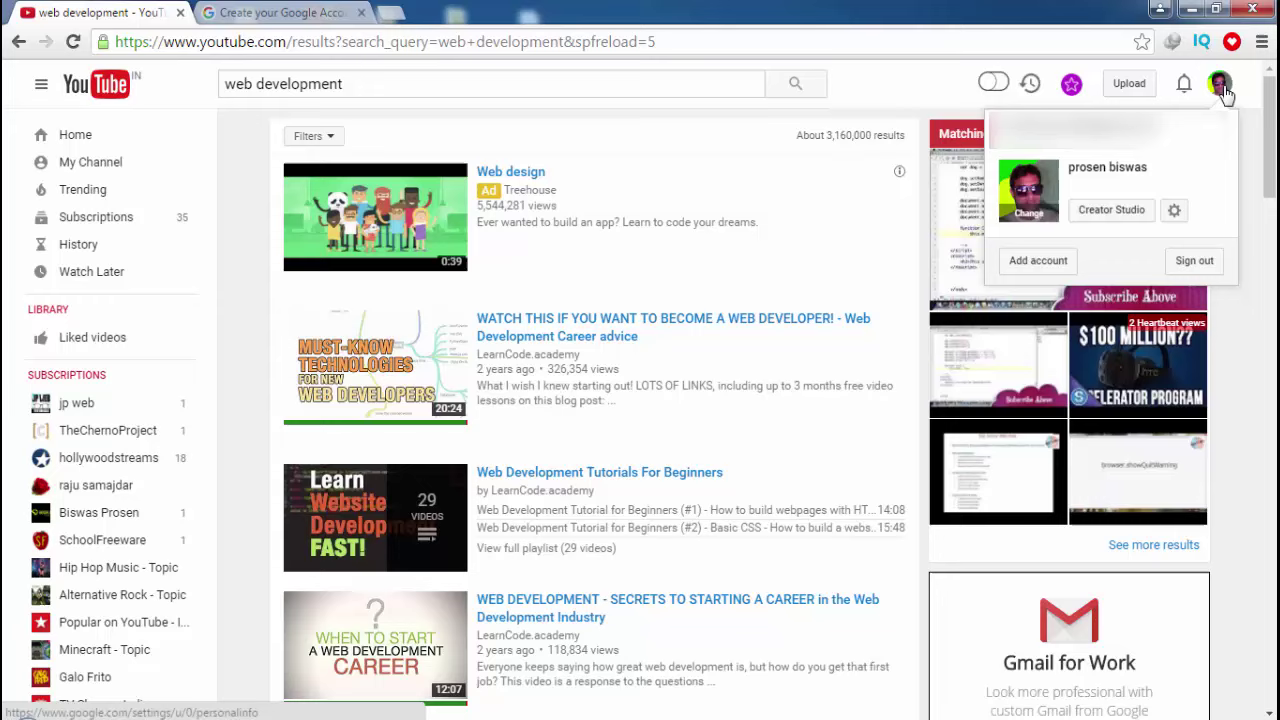
left_click(1195, 262)
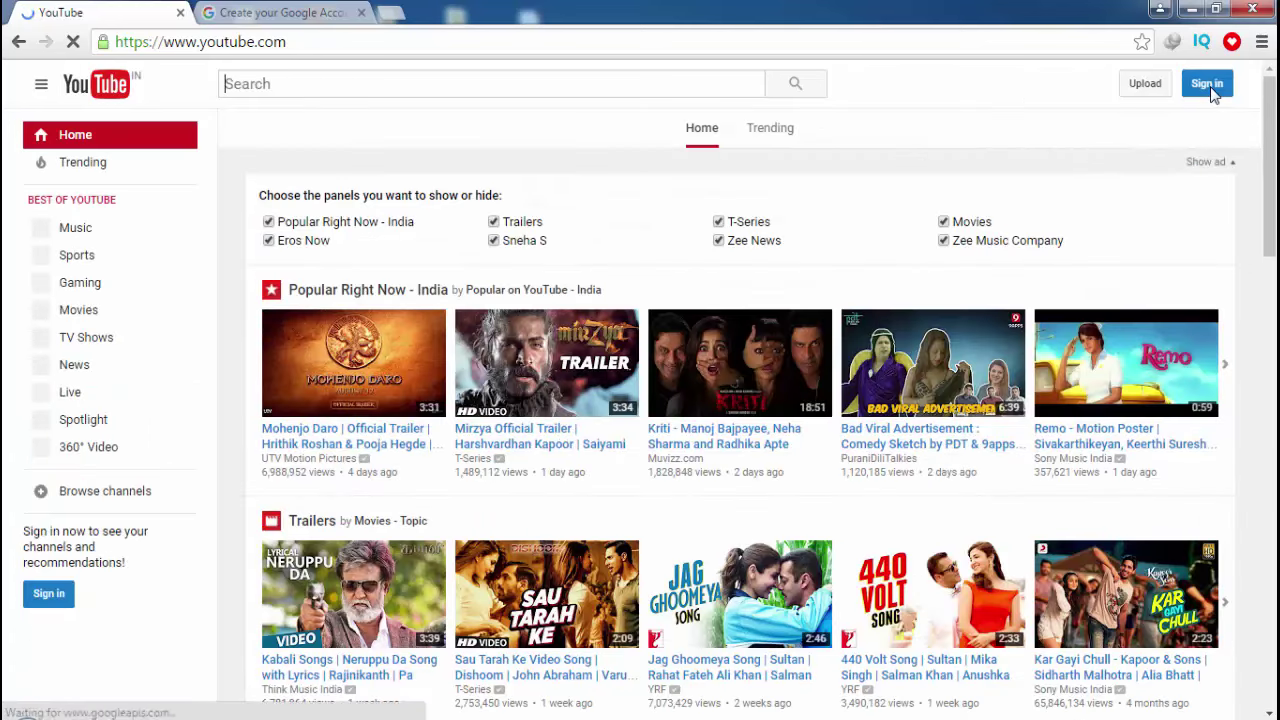
Sign in to YouTube with another account, submitting its email, password and 2-step verification code
left_click(1208, 83)
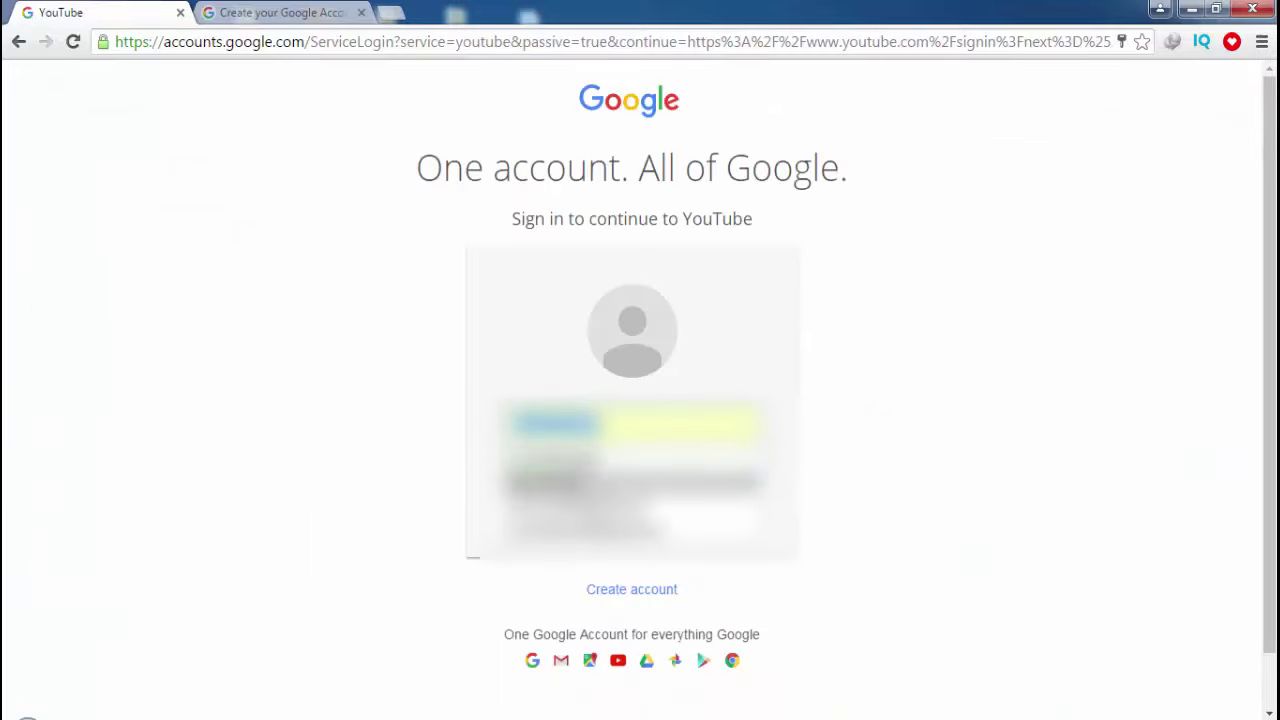
key("Return")
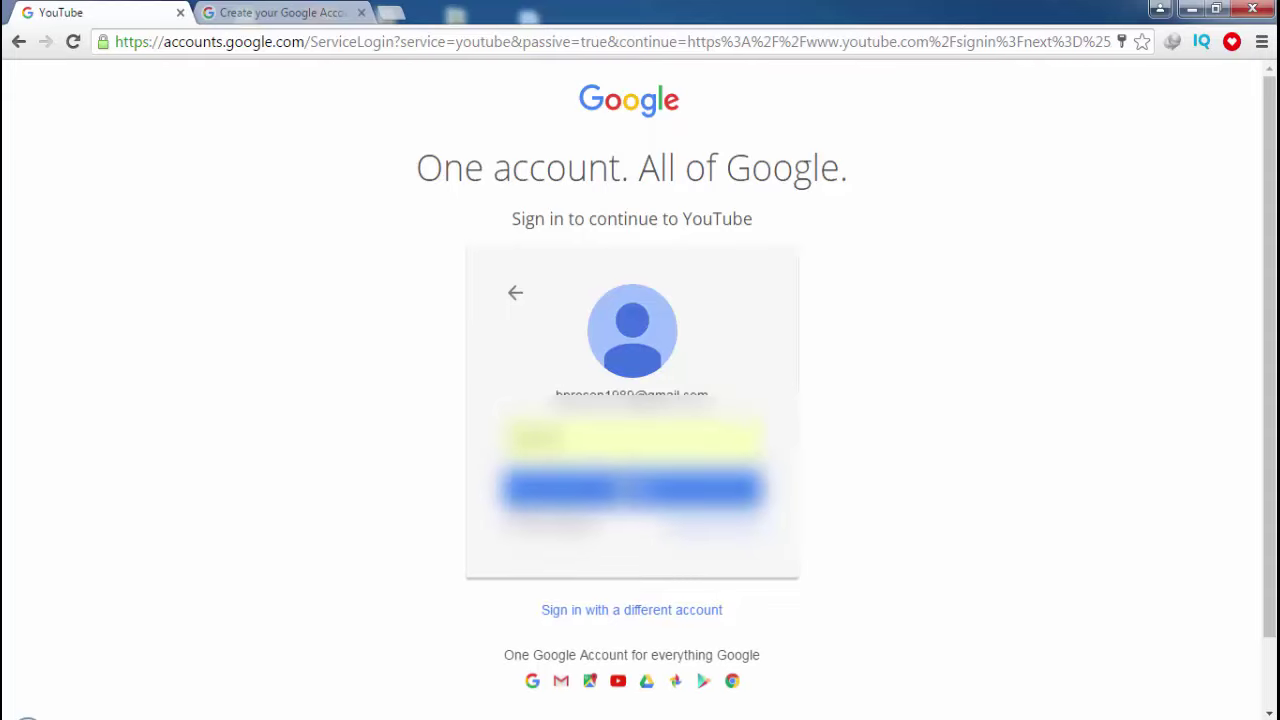
key("Return")
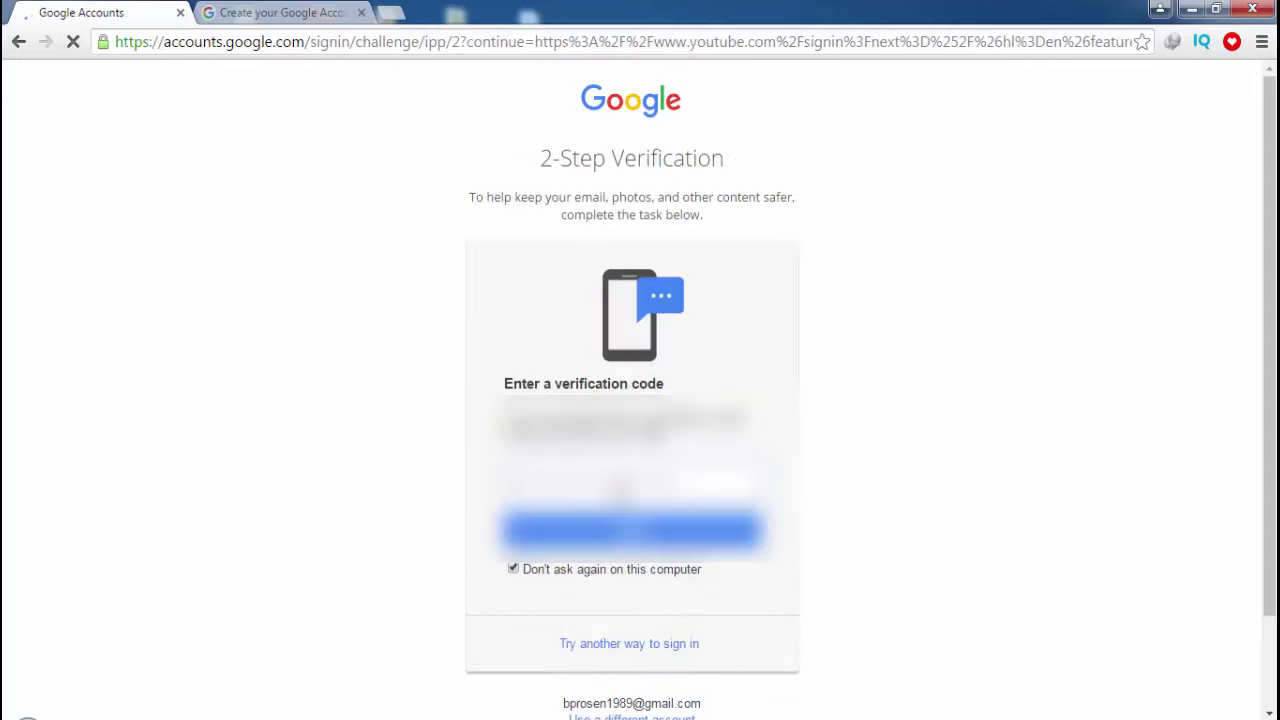
key("Return")
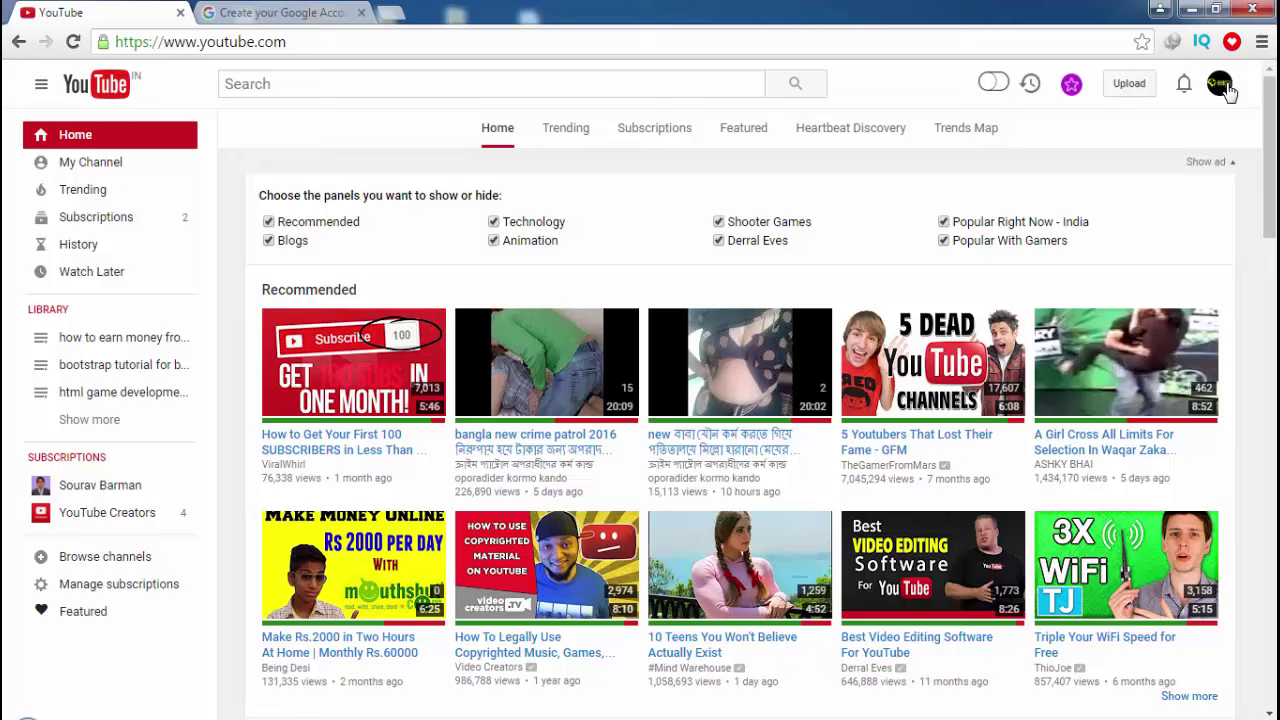
Open the Creator Studio dashboard and look over the Bengali Tutorial channel page
left_click(1220, 85)
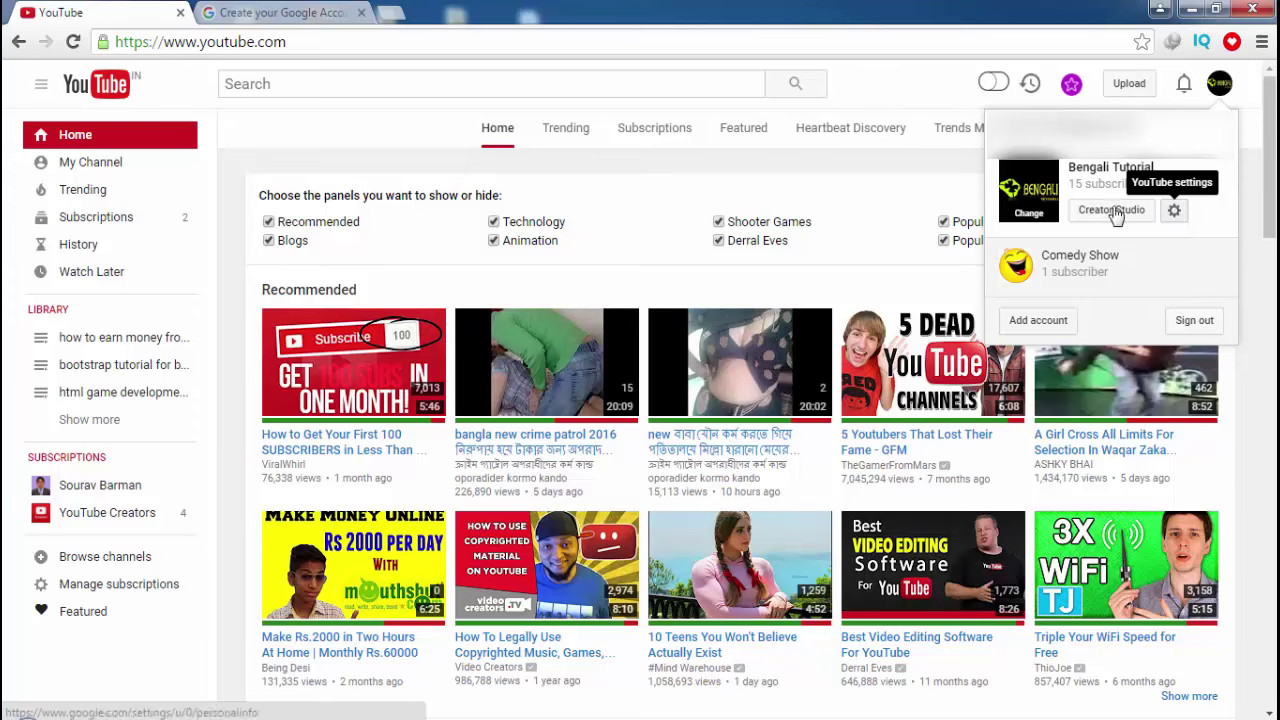
left_click(1176, 214)
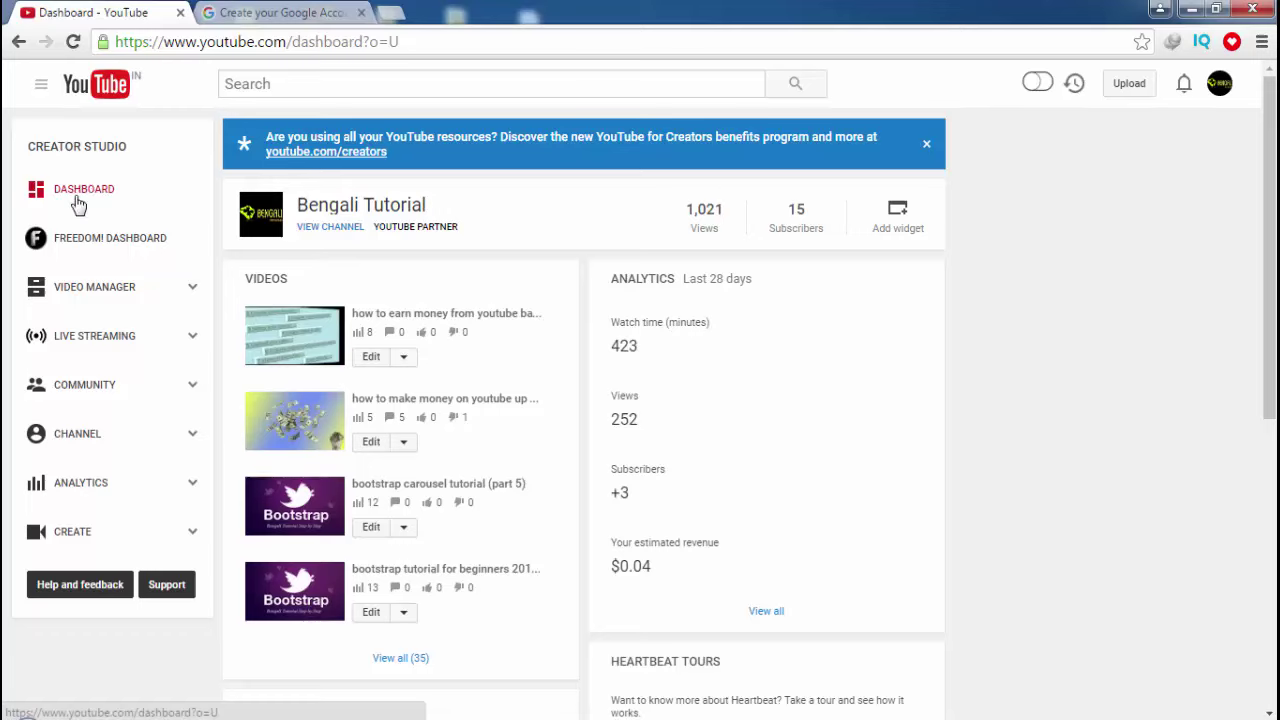
left_click(40, 86)
left_click(98, 167)
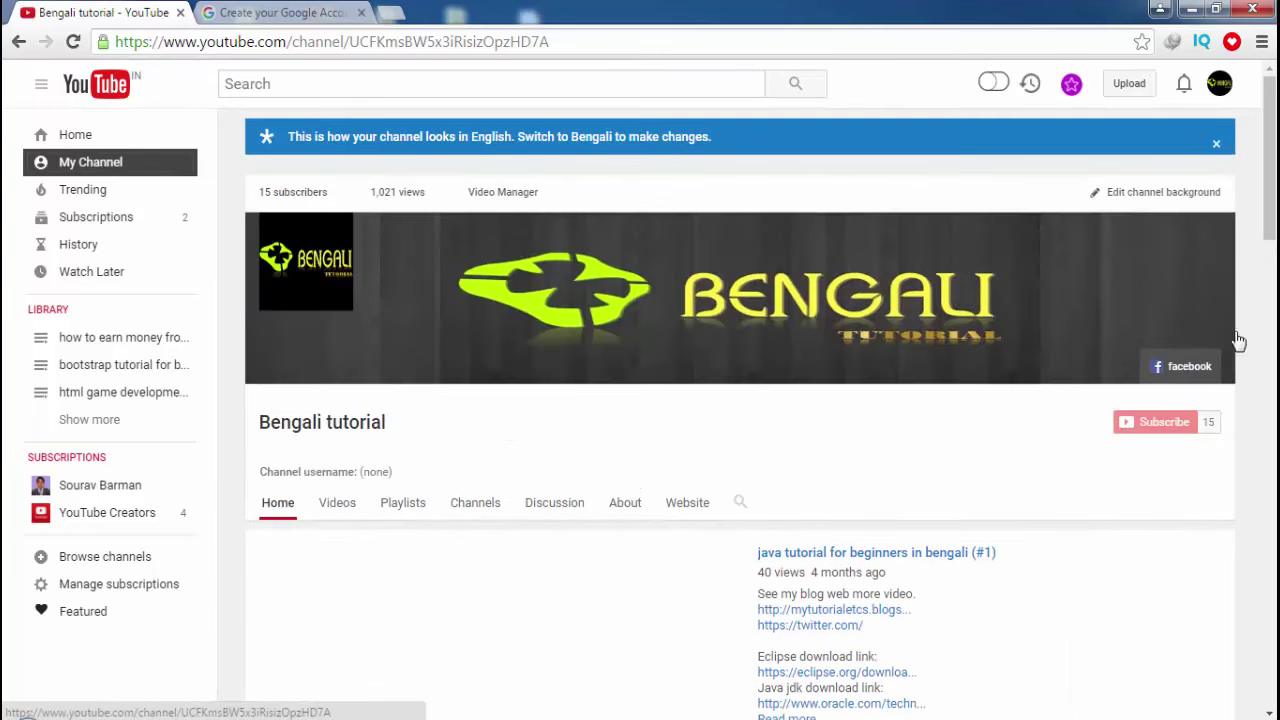
scroll(894, 394, "down", 4)
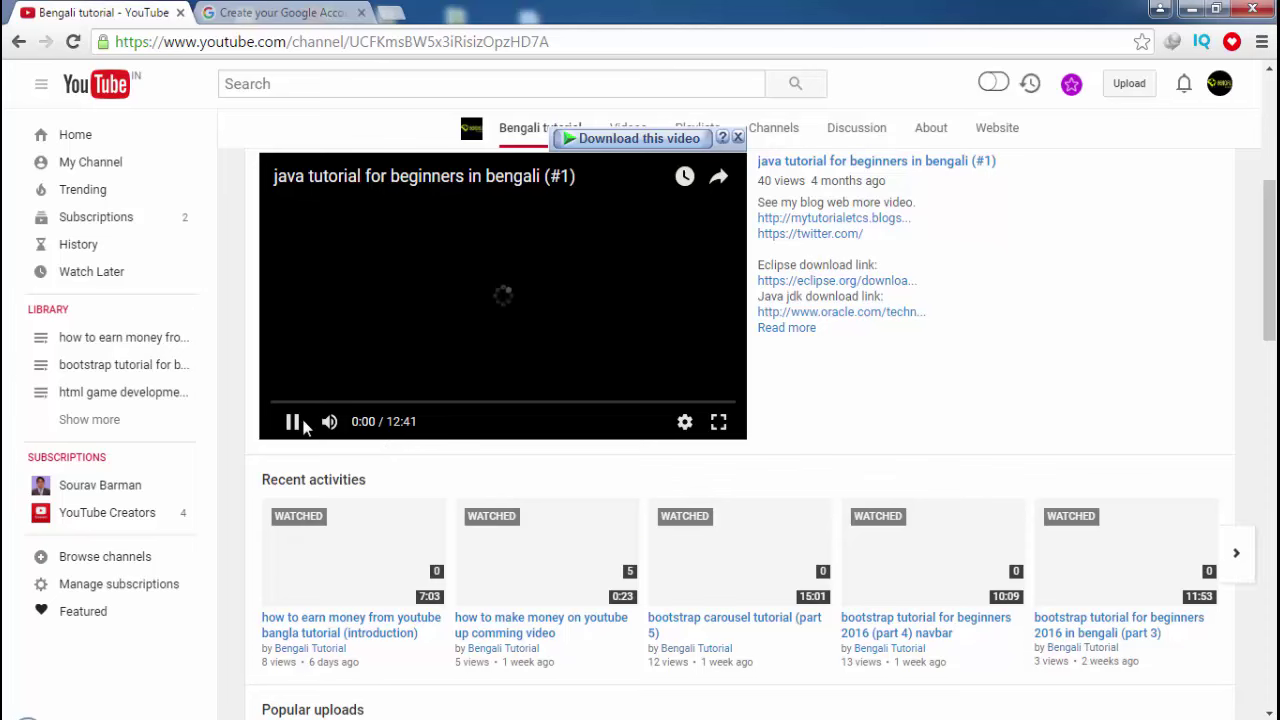
scroll(1100, 378, "up", 3)
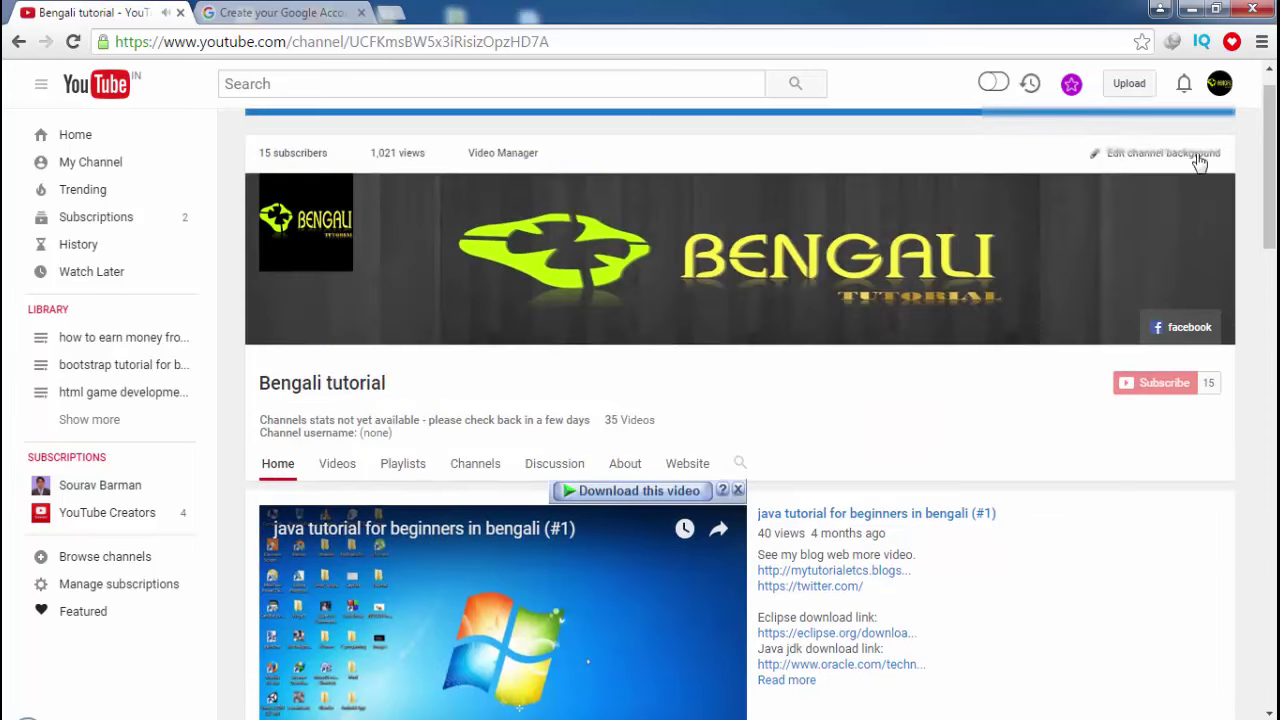
Open the new channel form through the YouTube account settings and the list of all channels
left_click(1219, 83)
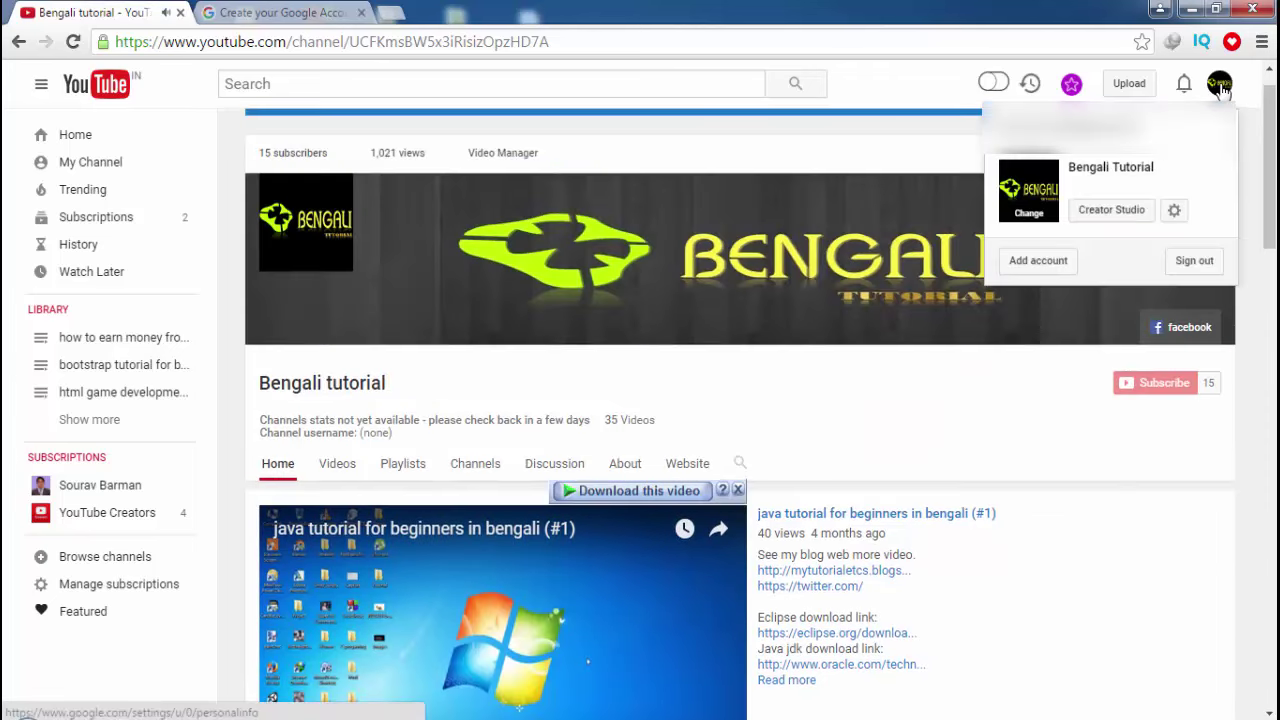
left_click(1175, 211)
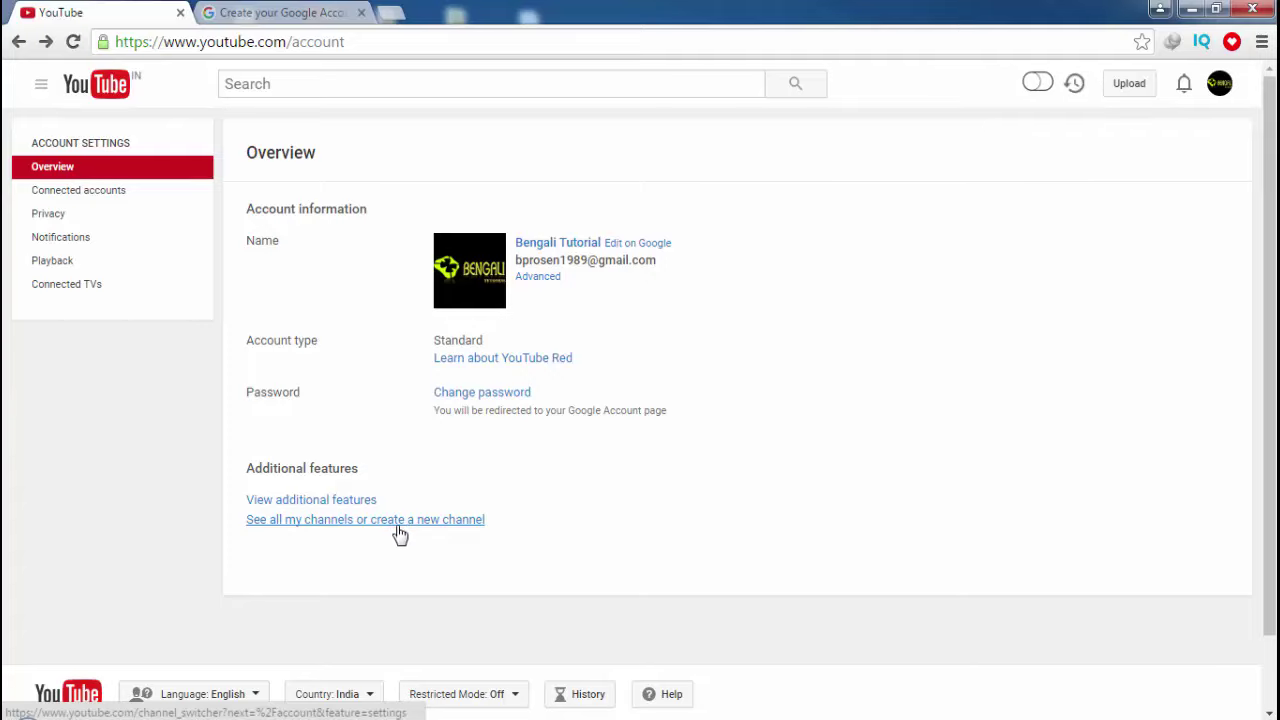
left_click(409, 522)
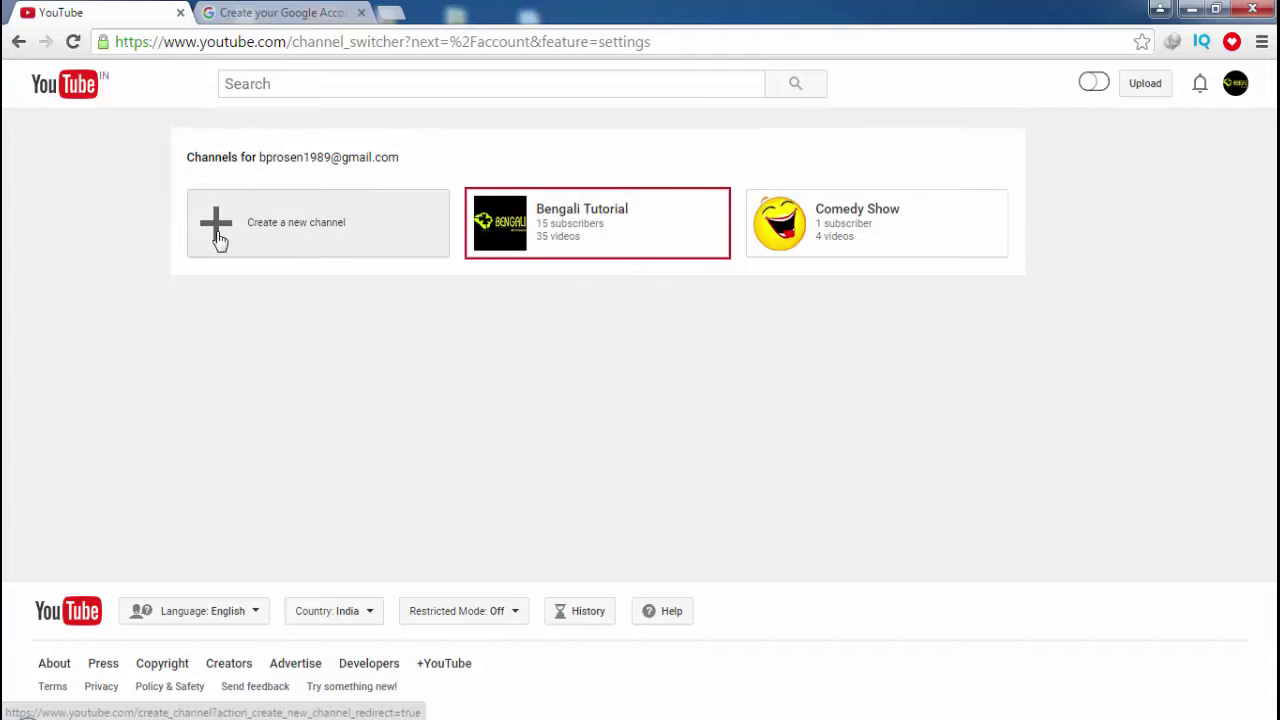
left_click(294, 234)
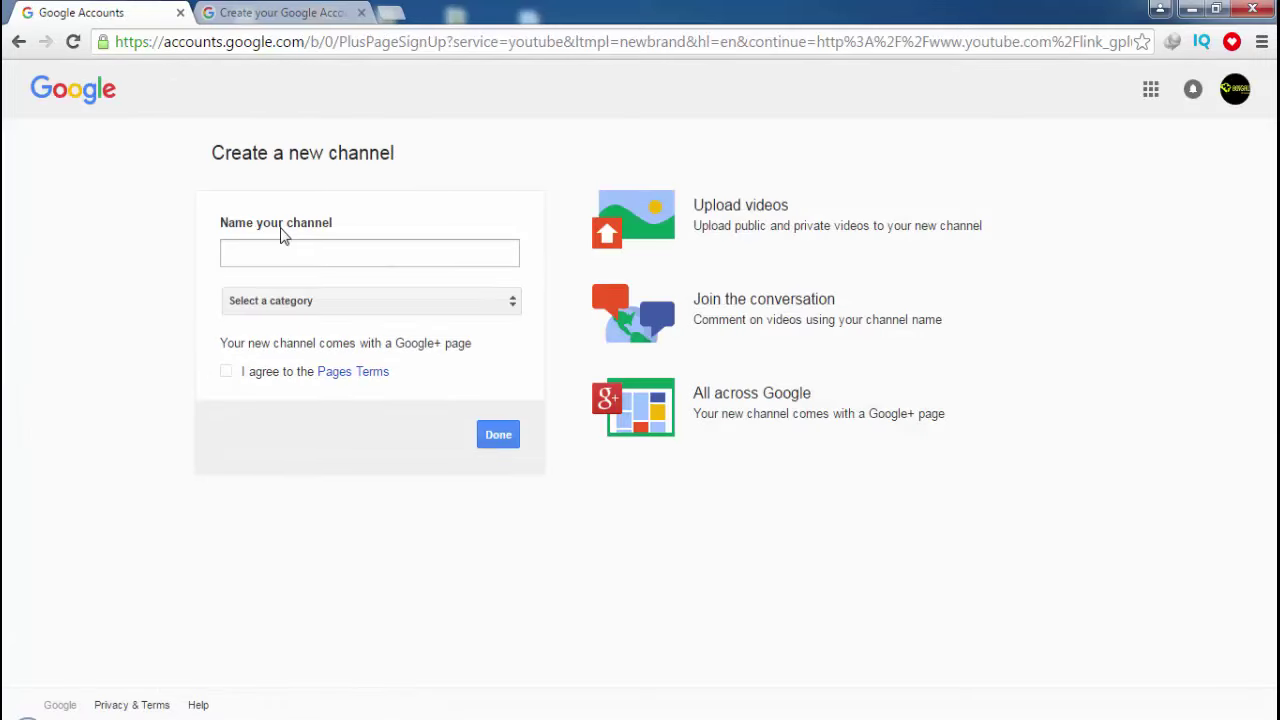
Name the new channel "Web for Money"
left_click(398, 250)
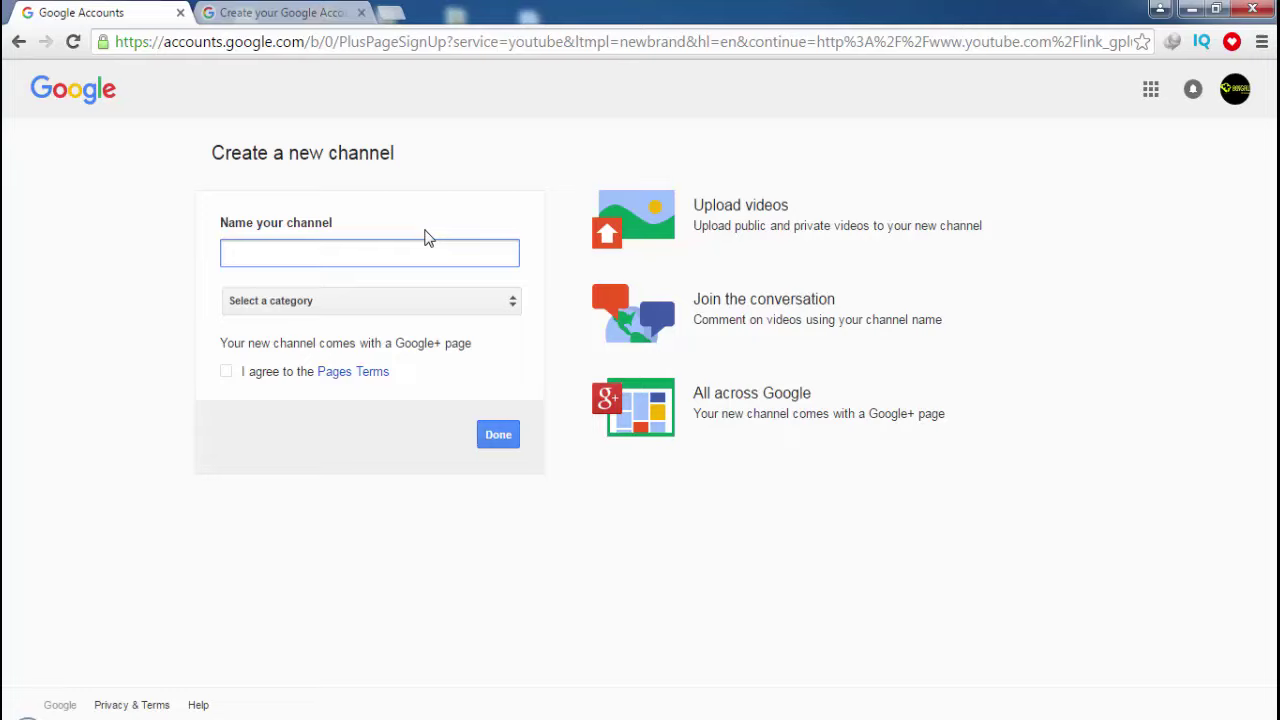
type("Web for Money")
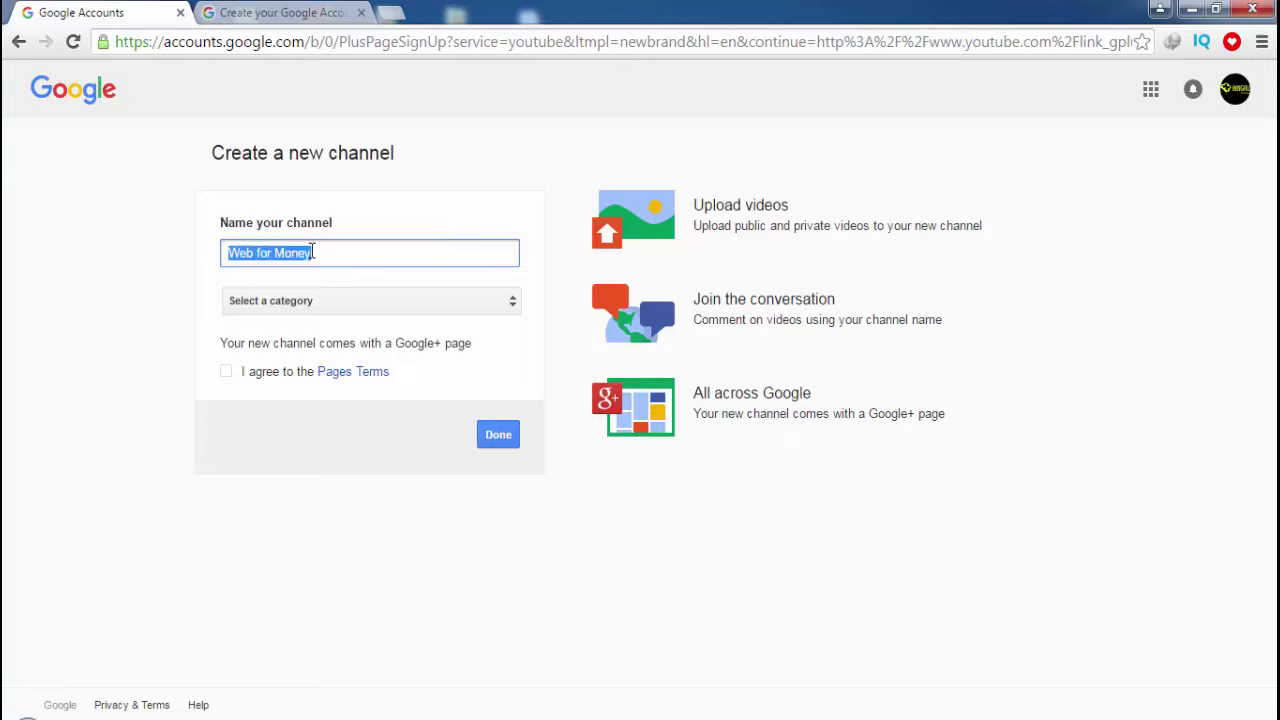
left_click(290, 253)
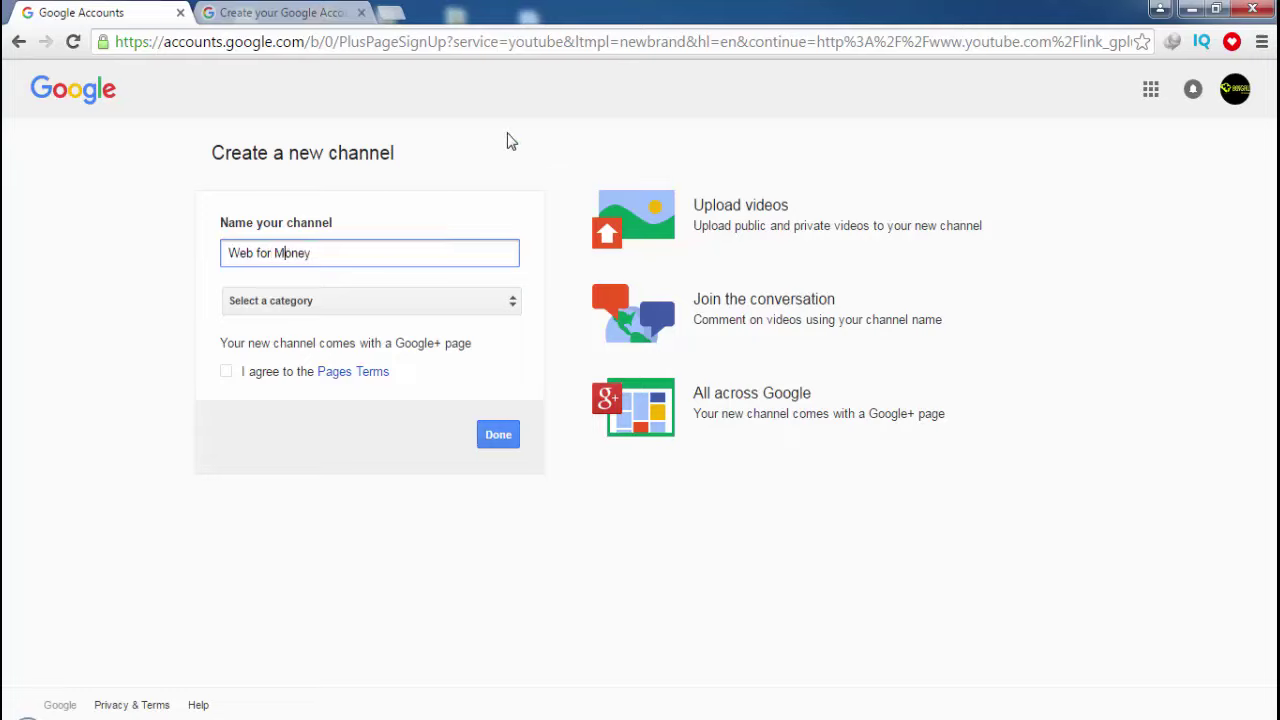
left_click_drag(318, 256, 232, 256)
left_click(333, 255)
Set the channel category to Arts, Entertainment or Sports, agree to the Pages Terms and submit the form
left_click(410, 306)
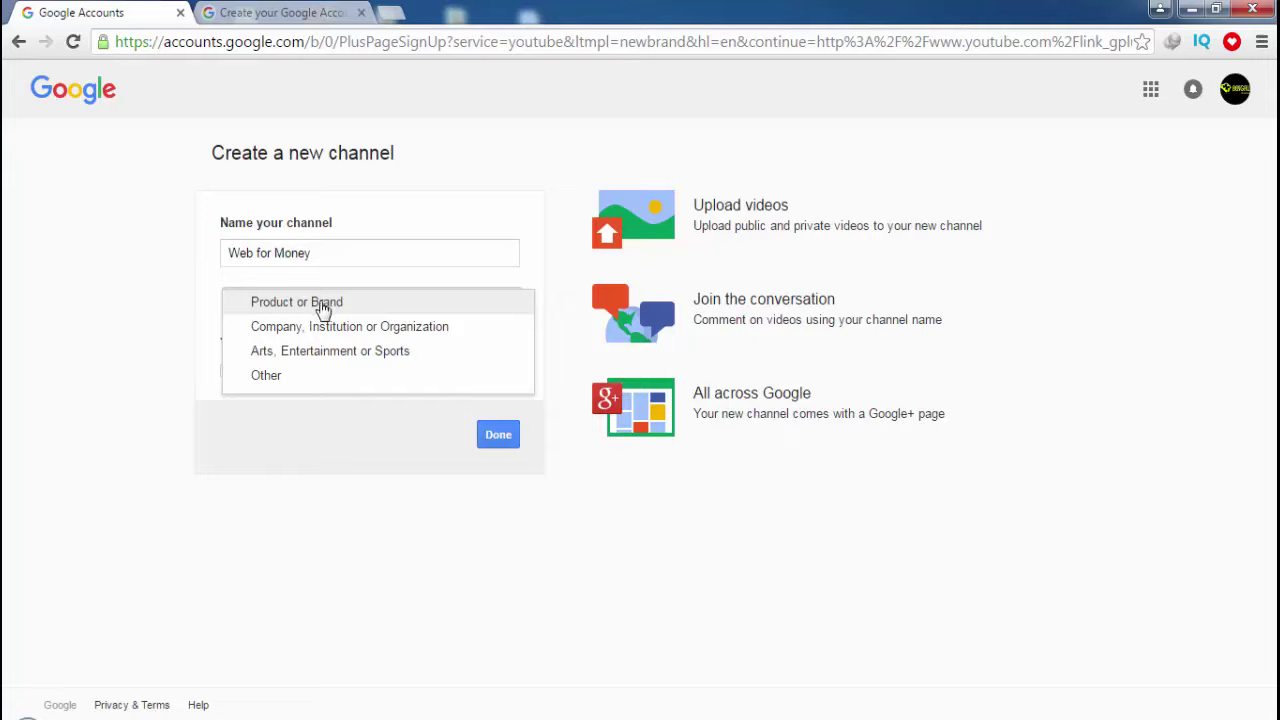
left_click(330, 351)
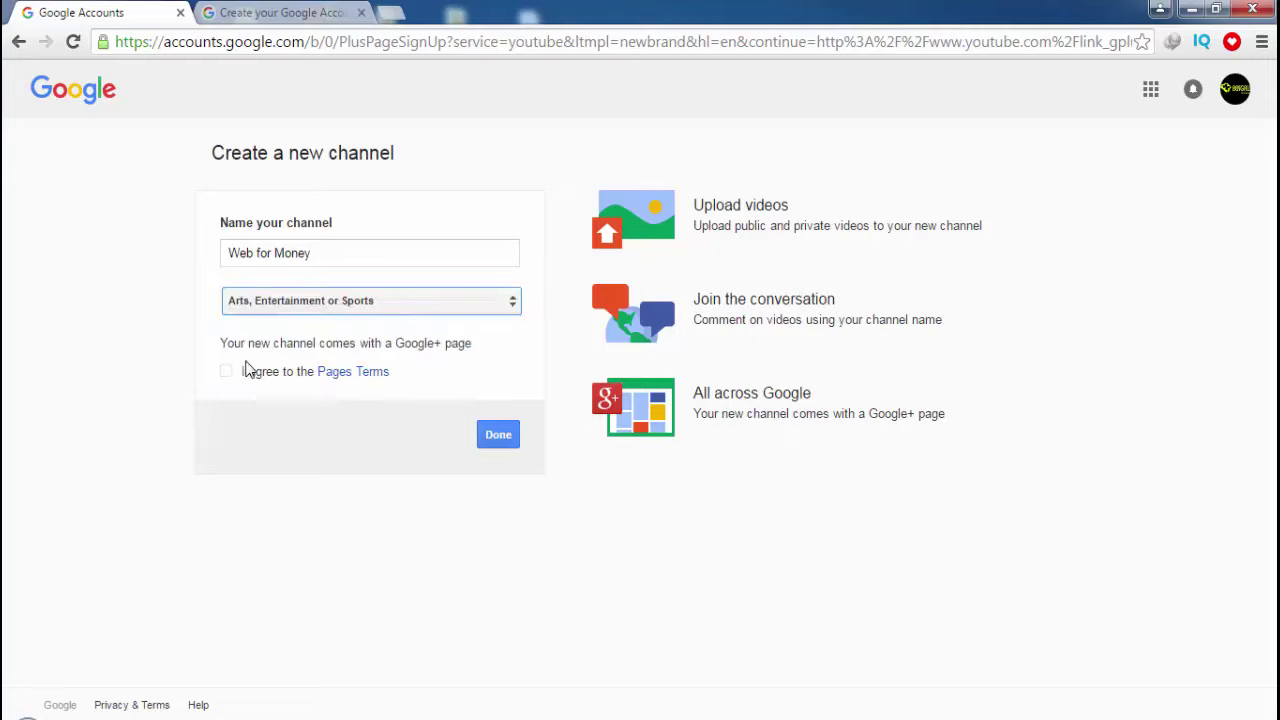
left_click(227, 371)
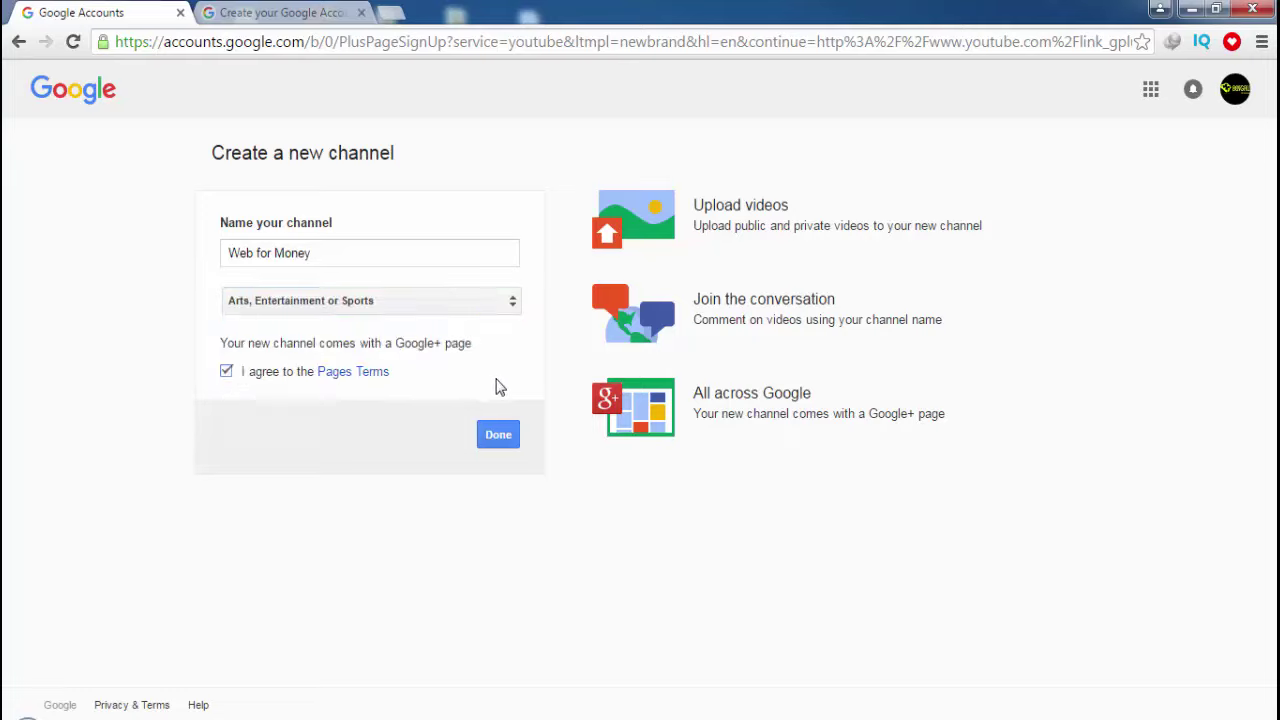
left_click(501, 438)
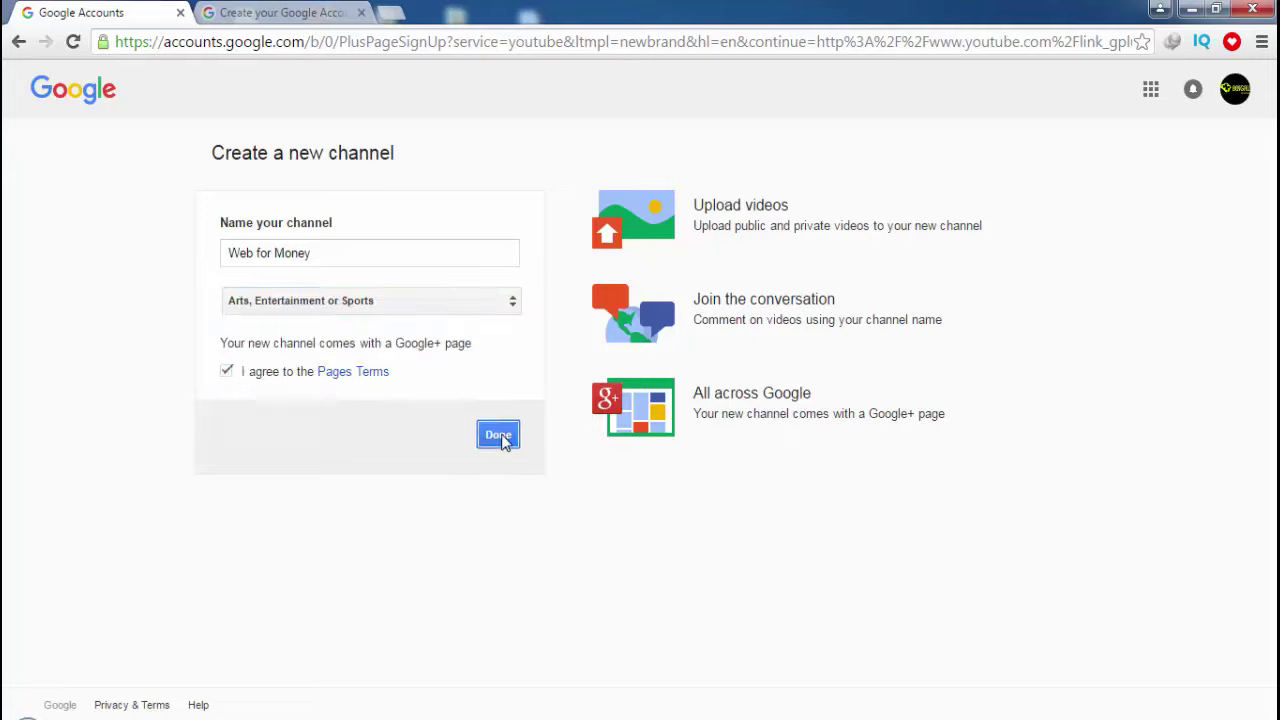